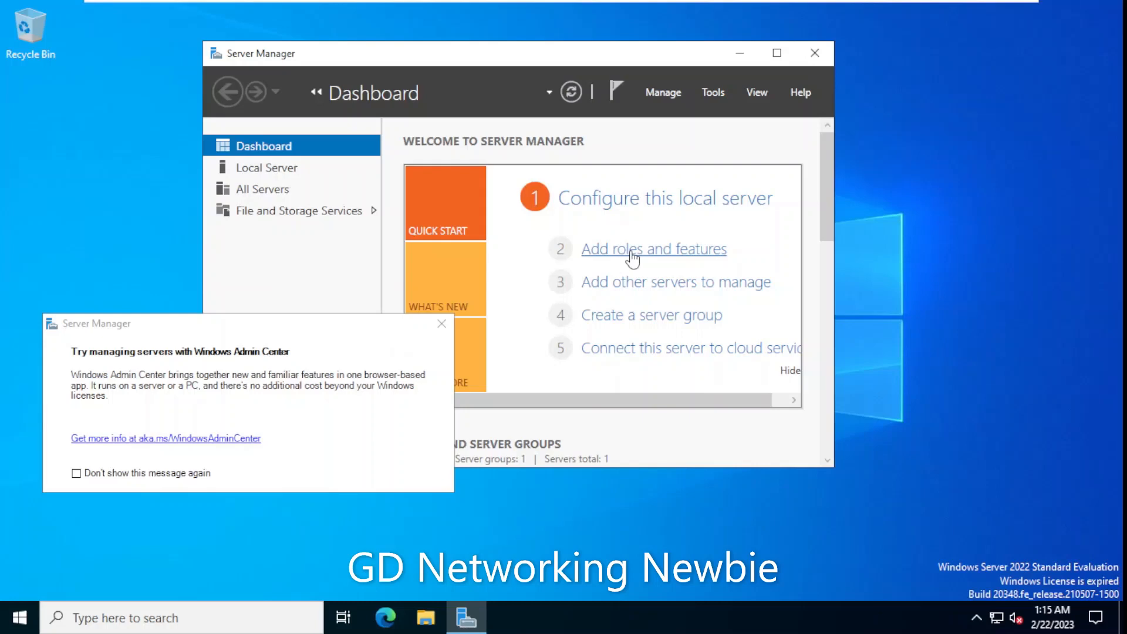
- Launch the Add Roles and Features Wizard from the Dashboard and pass the Before You Begin page
left_click(632, 250)
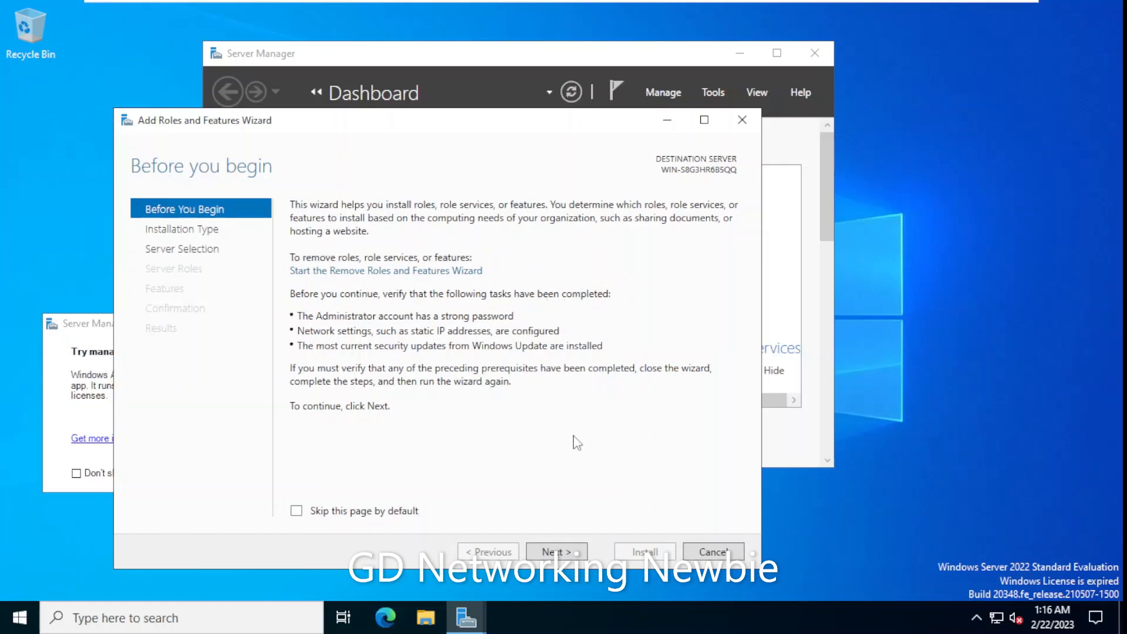
left_click(558, 552)
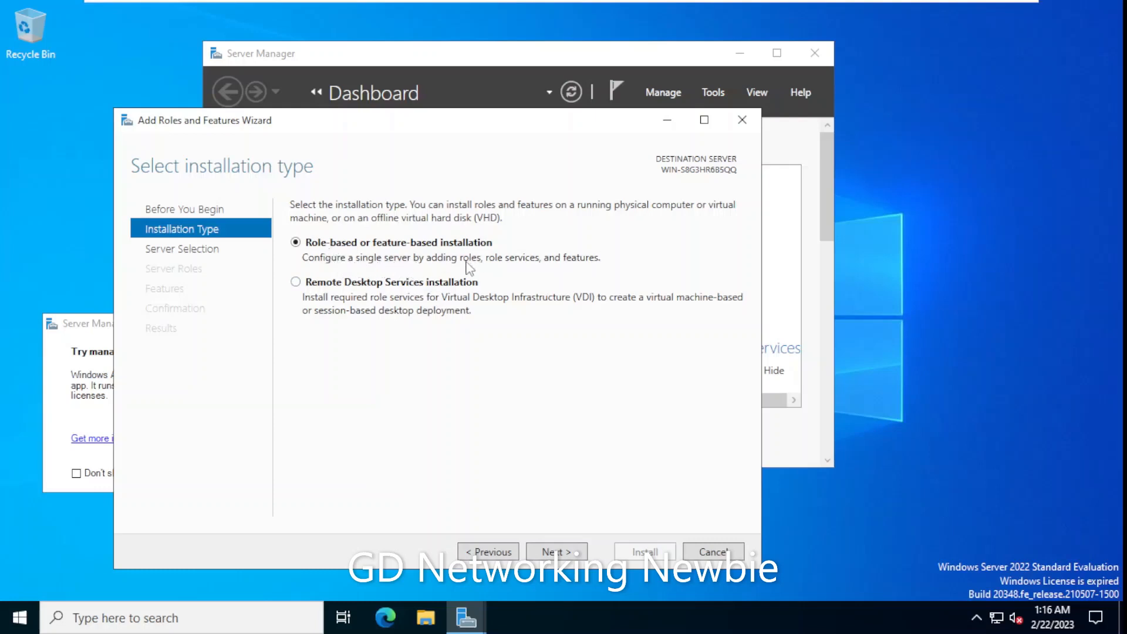
- Keep role-based installation with the local server as destination to reach Server Roles
left_click(572, 557)
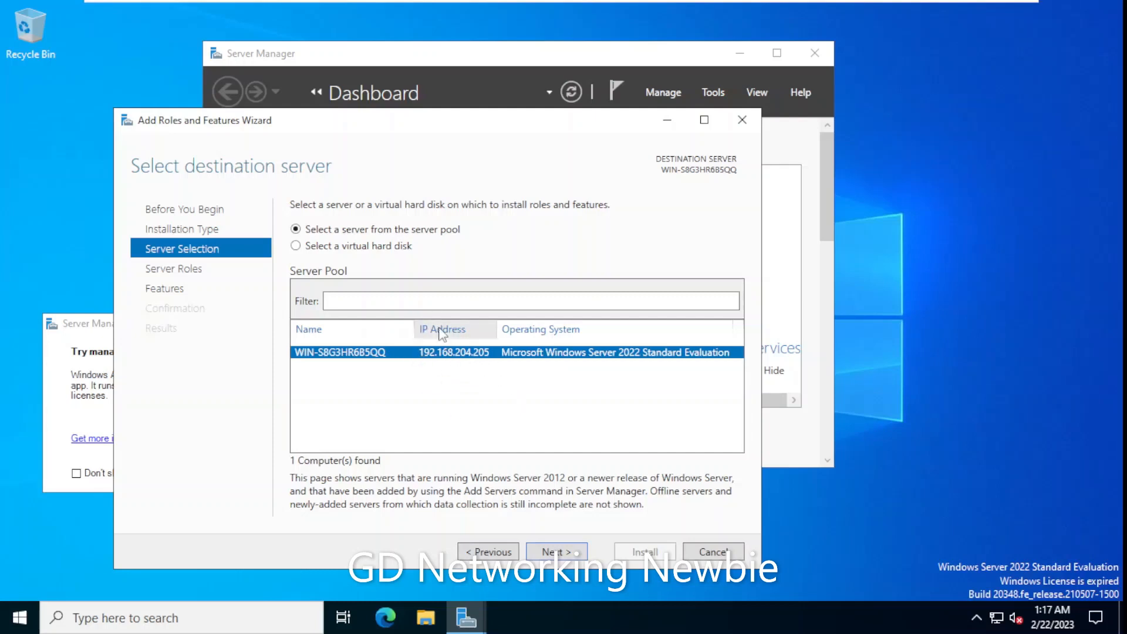
left_click(557, 556)
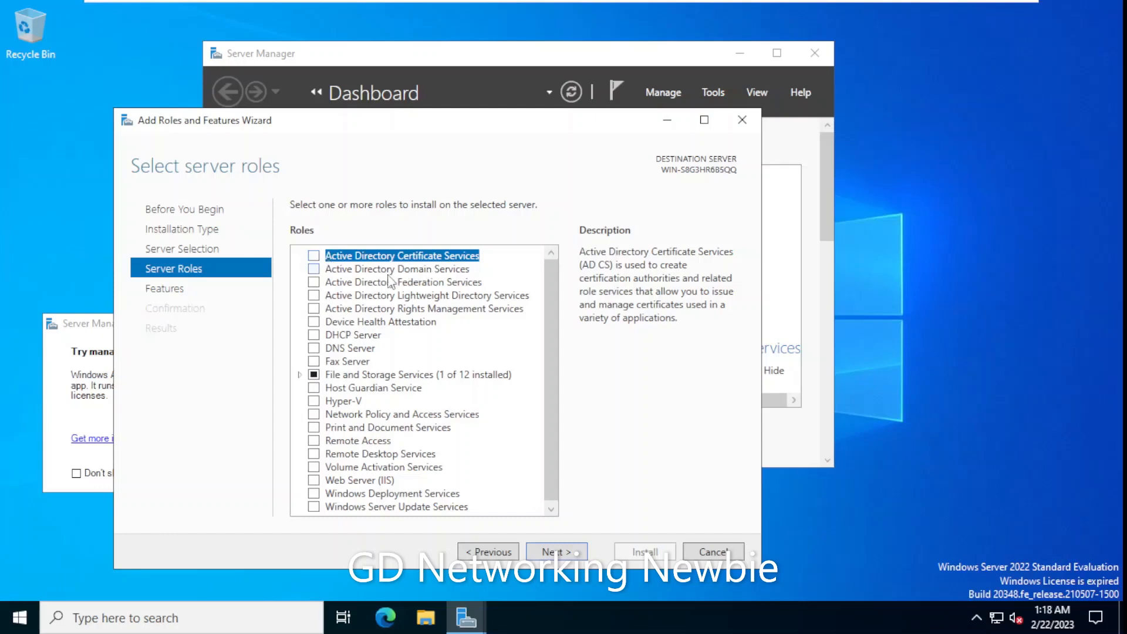
- Select Active Directory Domain Services and add its required management tools
left_click(360, 270)
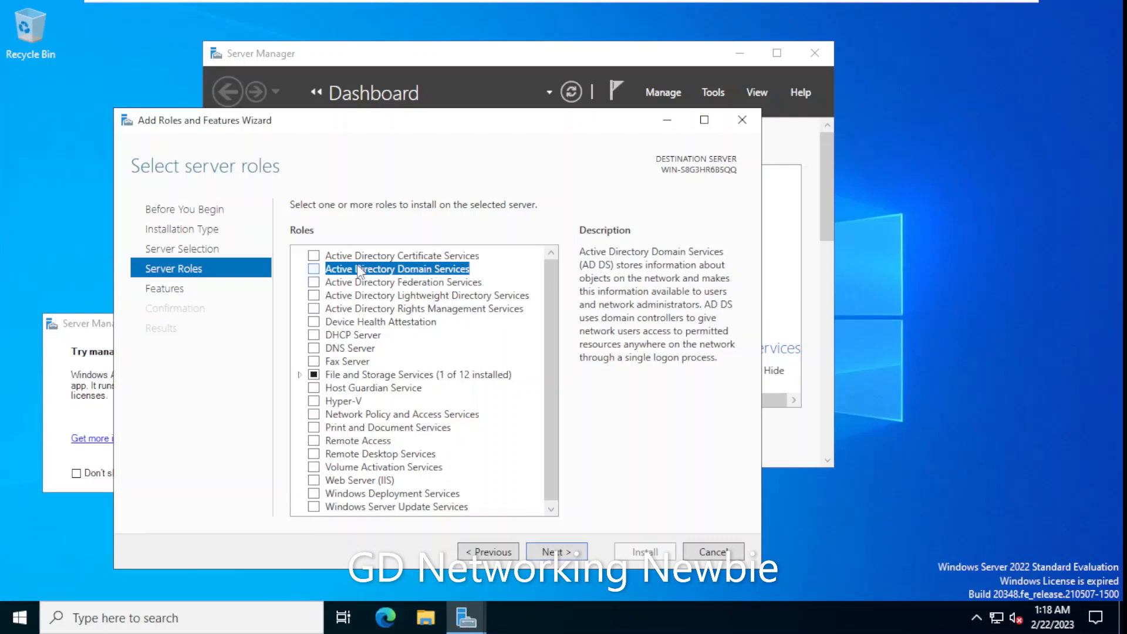
left_click(314, 270)
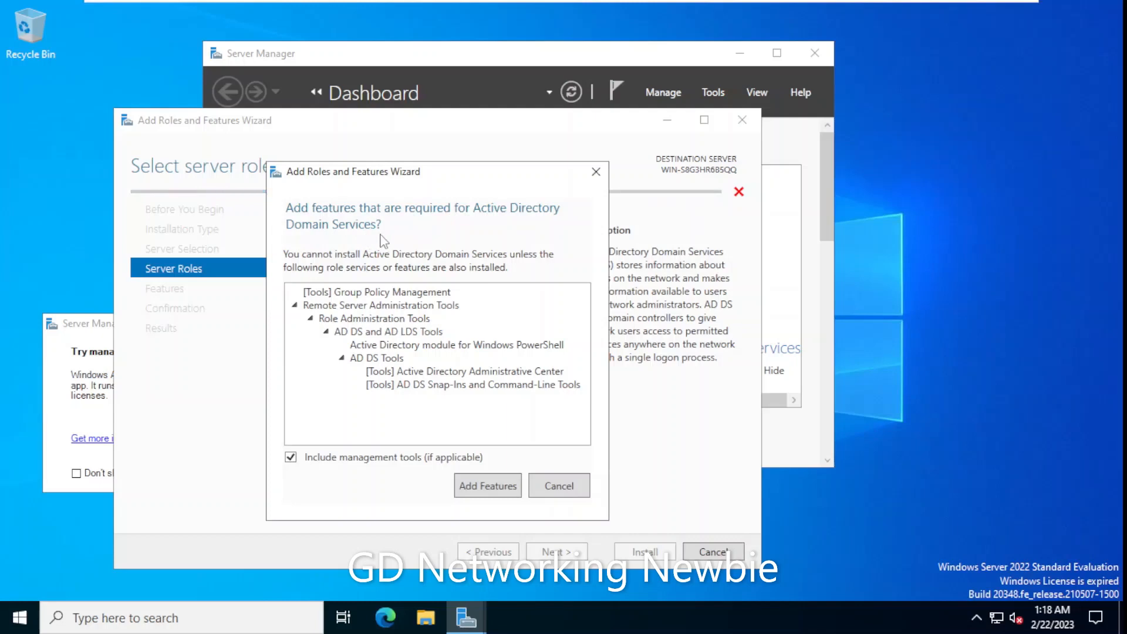
left_click(487, 486)
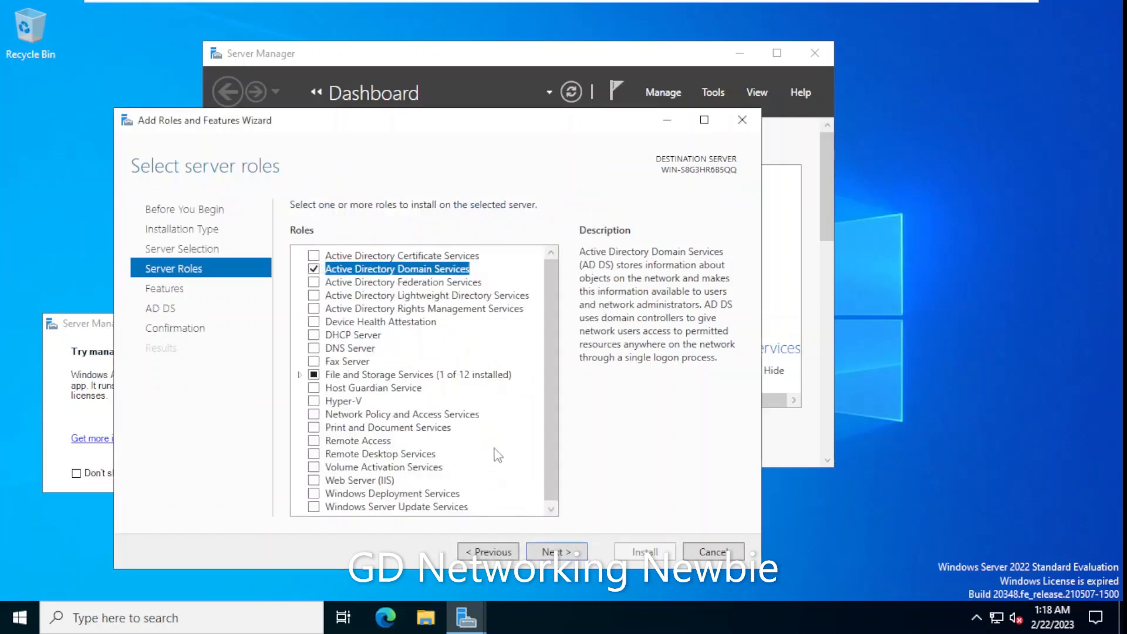
- Add the DNS Server role with its tools, accepting the no-static-IP warning
left_click(314, 349)
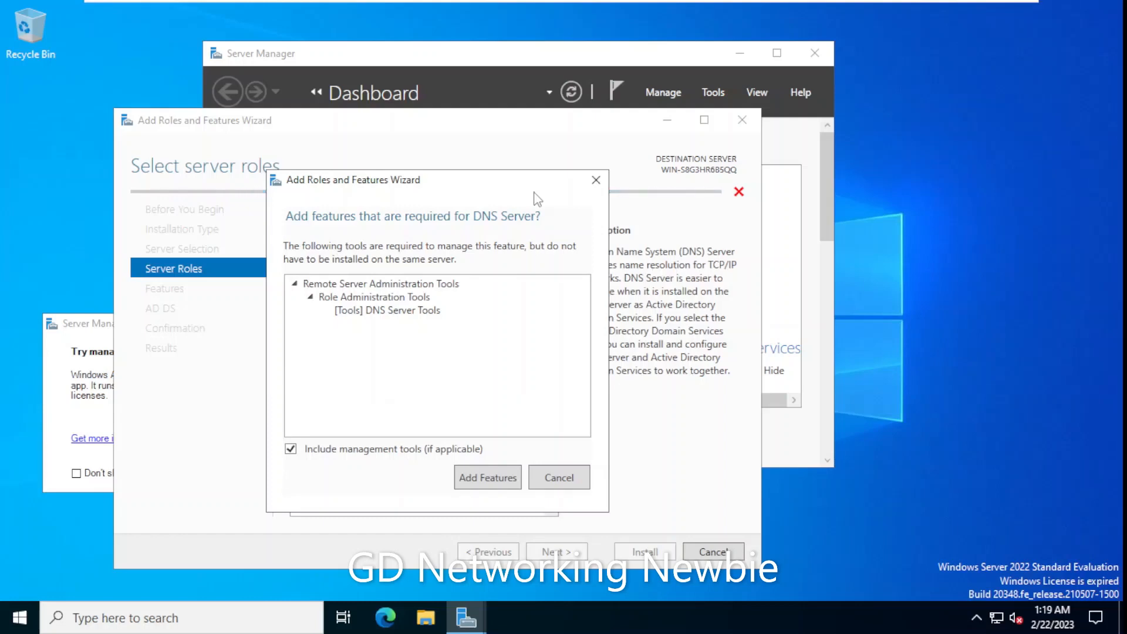
left_click(502, 478)
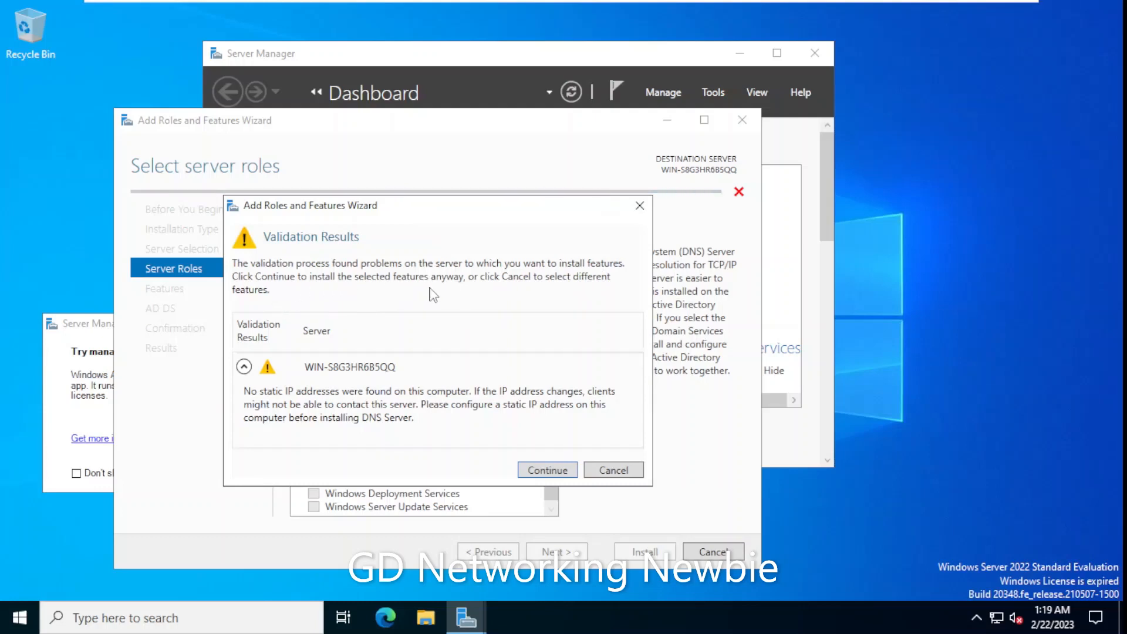
left_click(551, 467)
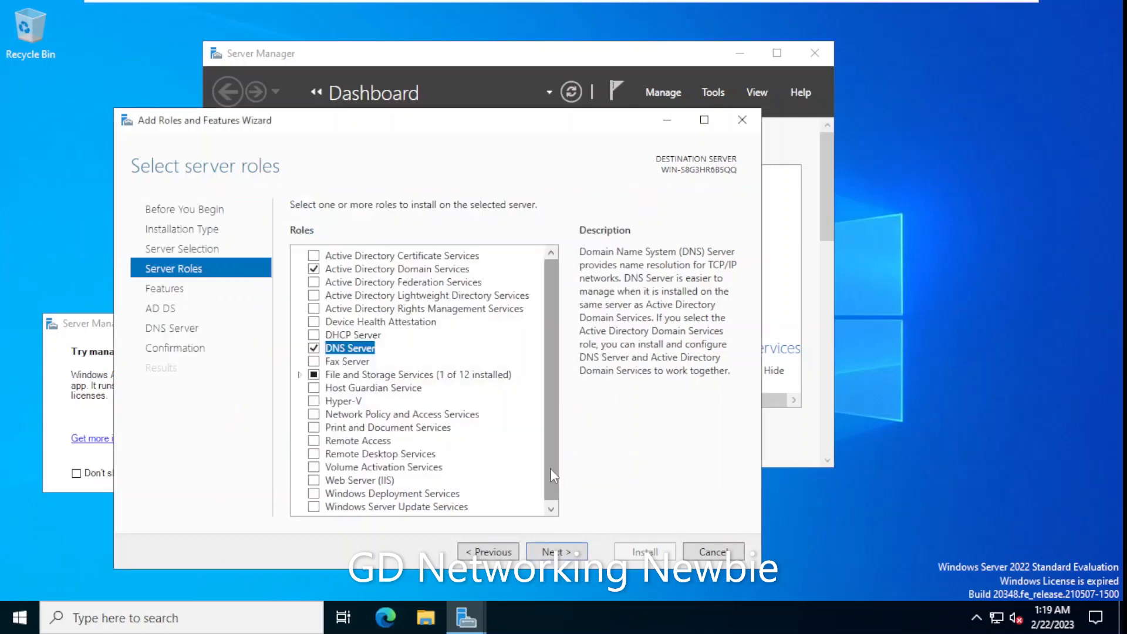
- Advance through the Features, AD DS and DNS Server pages without adding extra features
left_click(577, 553)
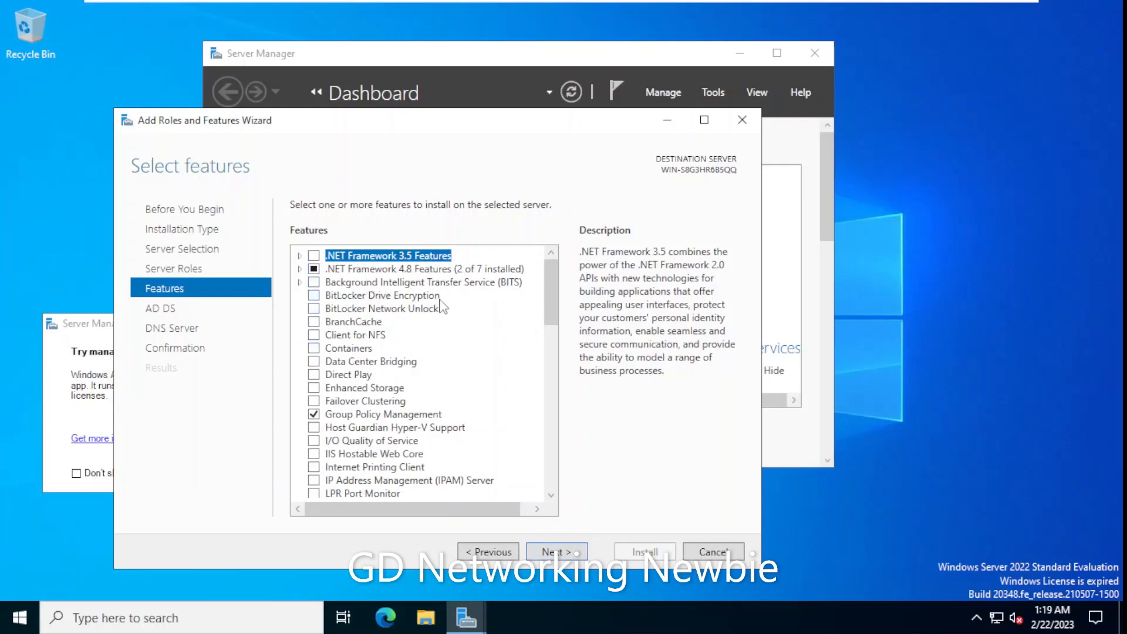
left_click(557, 551)
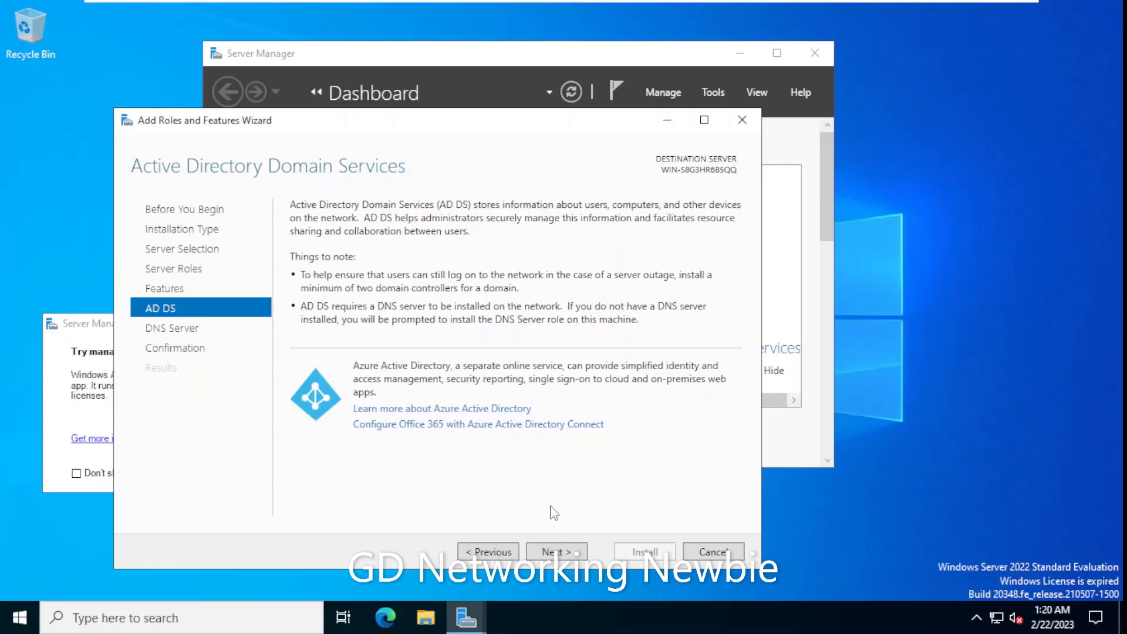
left_click(555, 552)
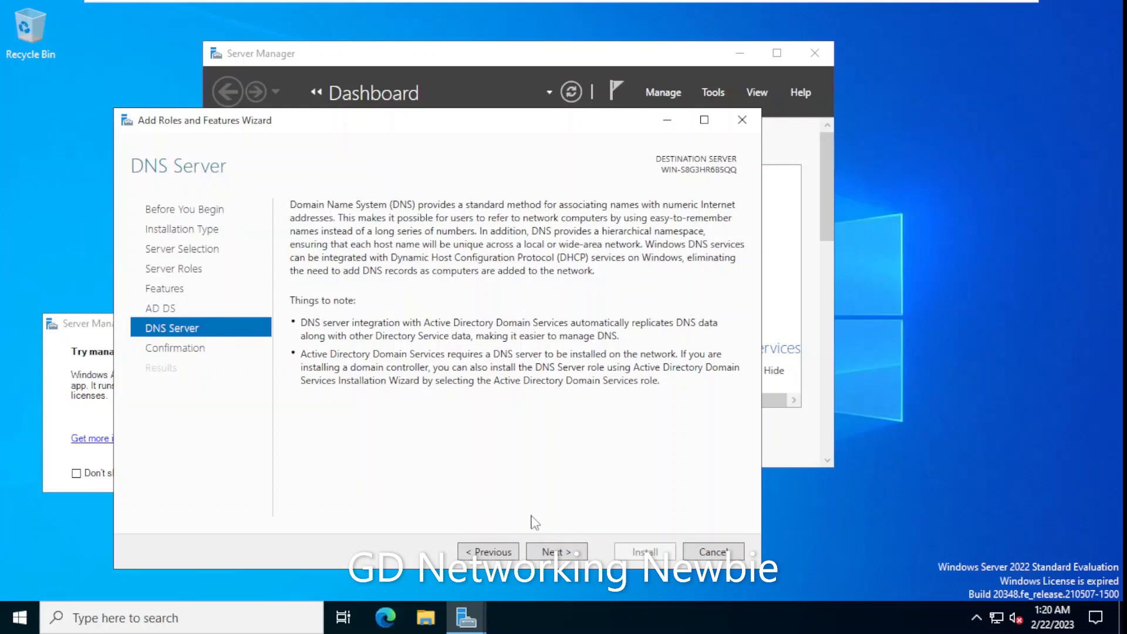
left_click(552, 552)
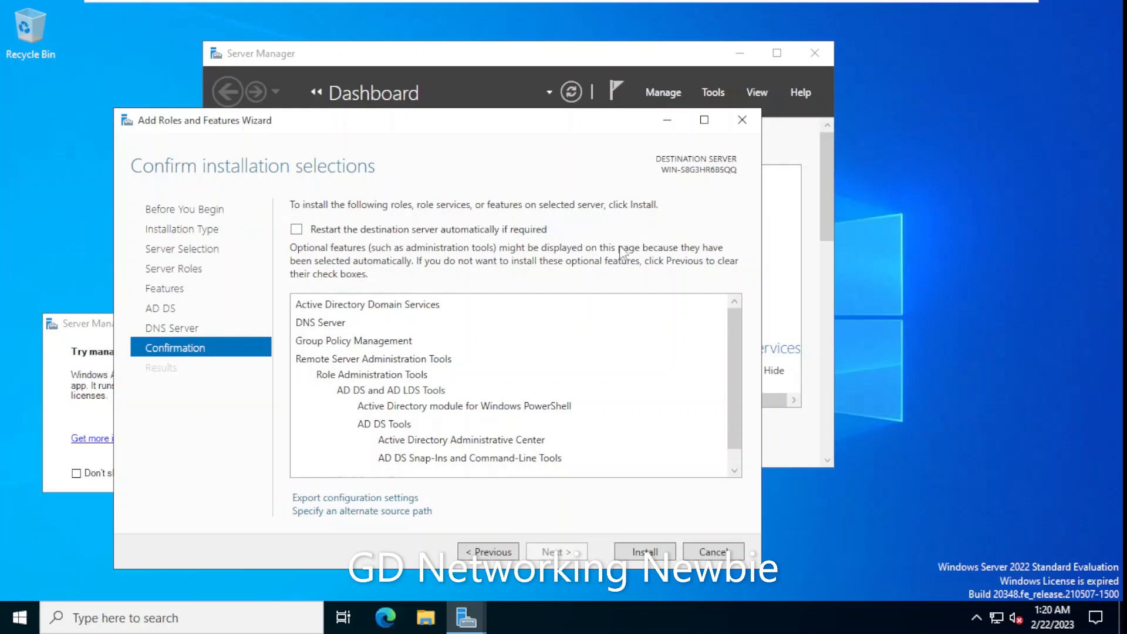
- Start installing AD DS, DNS Server and the management tools, moving the wizard aside
left_click(629, 555)
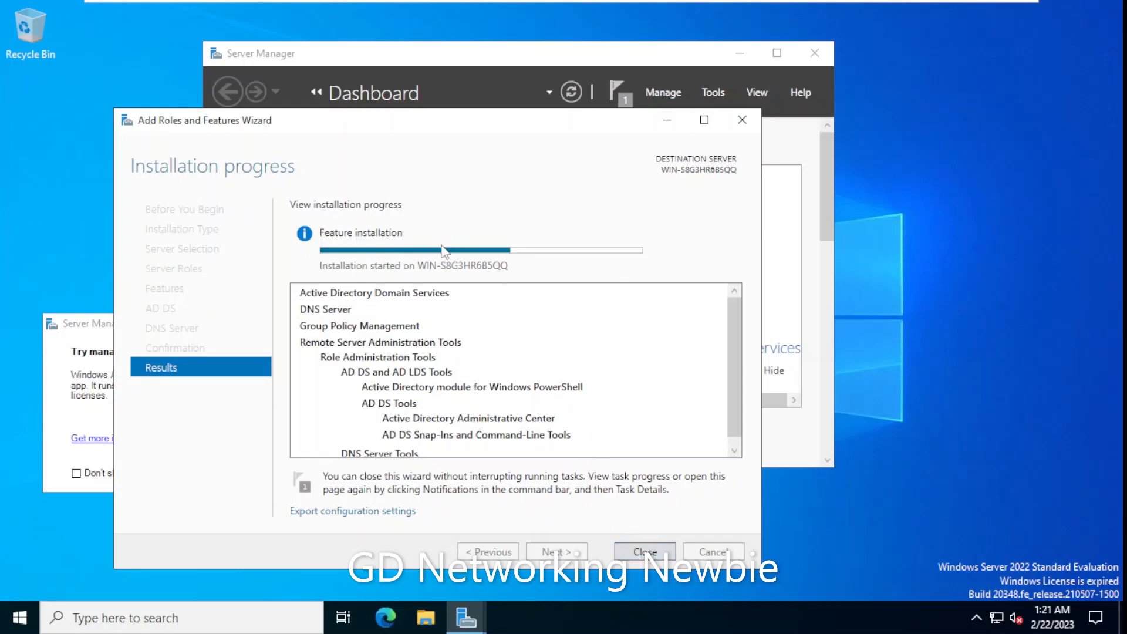
left_click_drag(544, 125, 579, 264)
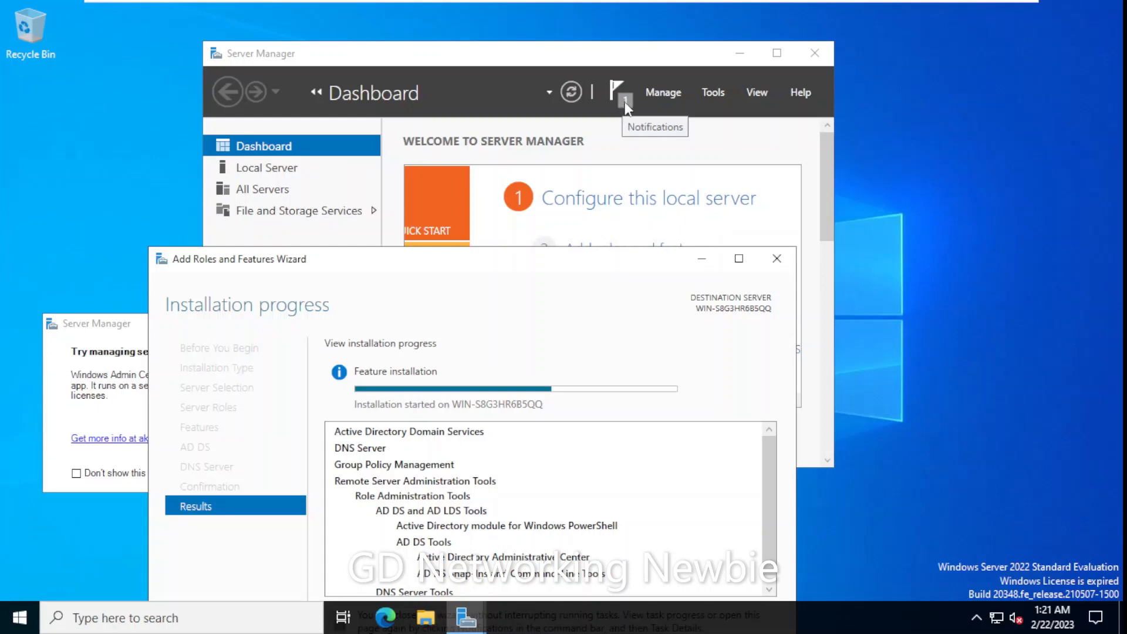
- Close the wizard while installation continues and shift the Windows Admin Center tip aside
left_click_drag(609, 267, 578, 135)
left_click(671, 557)
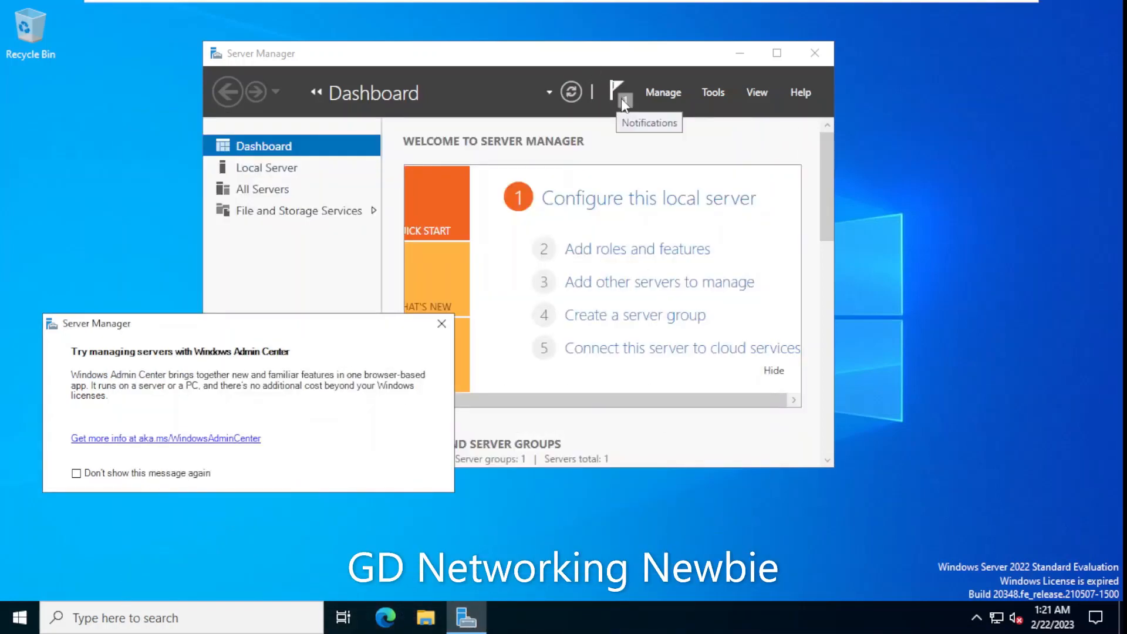
left_click_drag(344, 337, 364, 305)
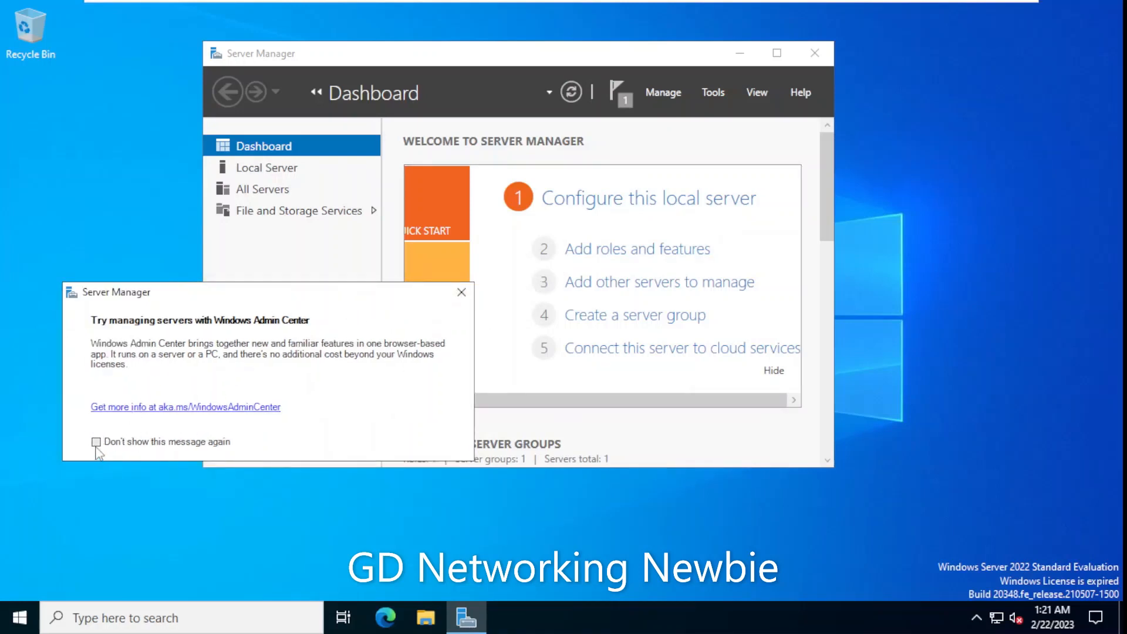
- Dismiss the 'Try managing servers with Windows Admin Center' tip
left_click(461, 295)
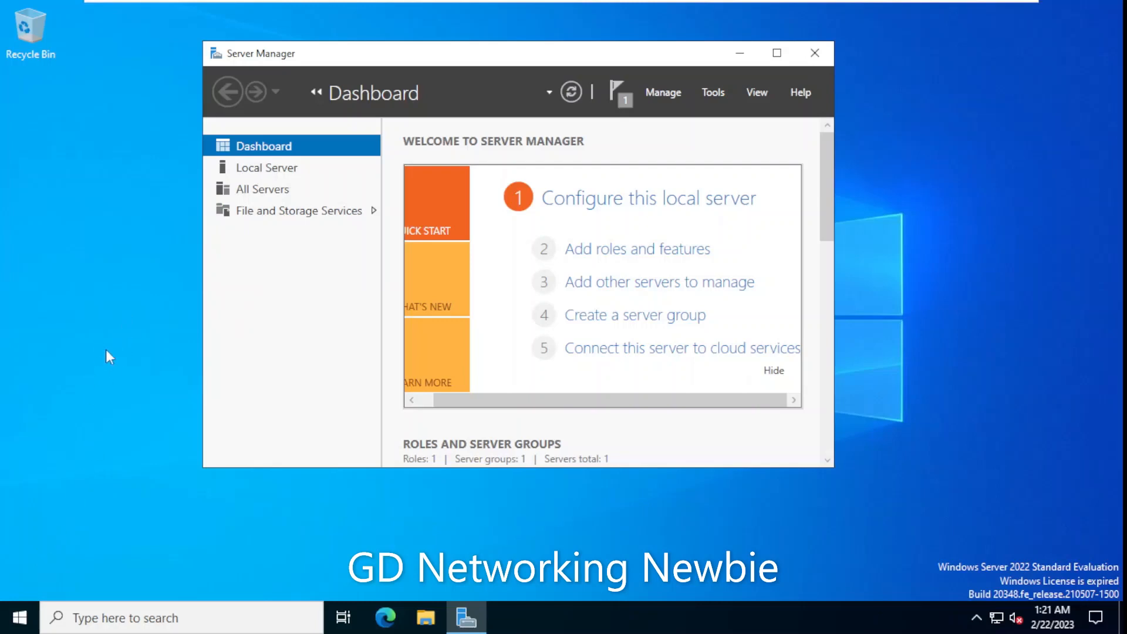
- In Computer Management's Local Users and Groups, set and confirm a new Administrator password
right_click(14, 626)
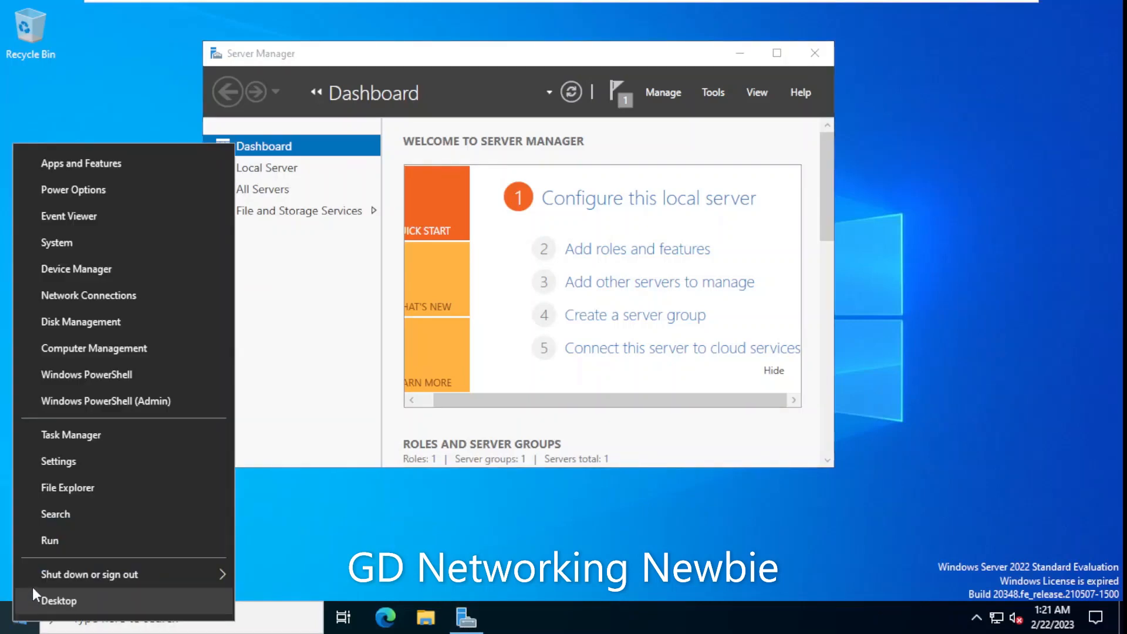
left_click(88, 347)
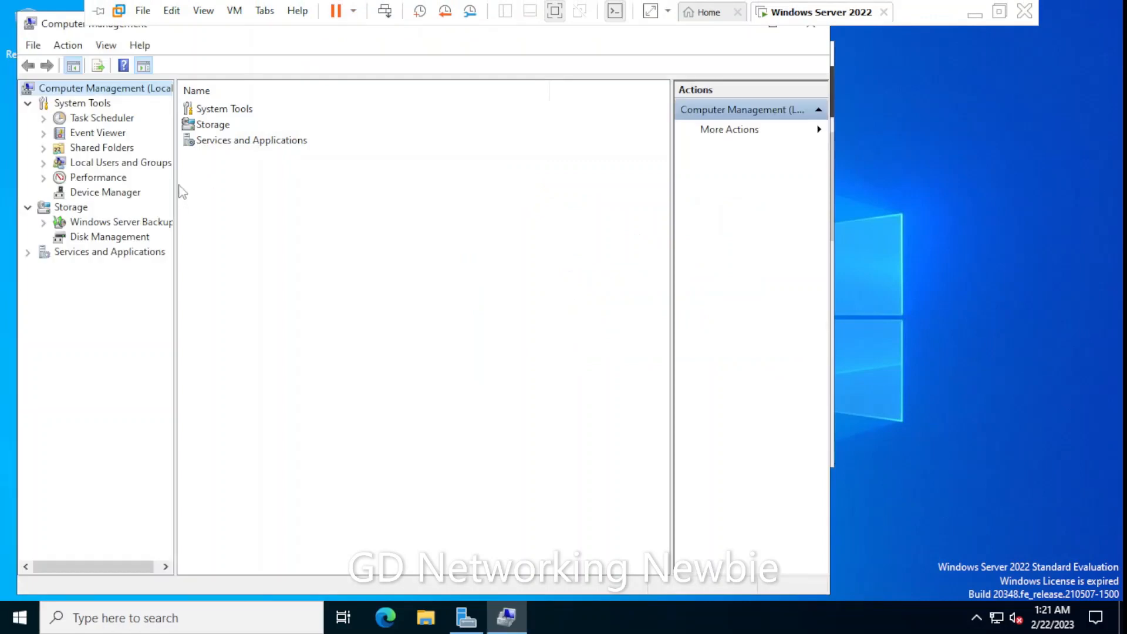
left_click(126, 167)
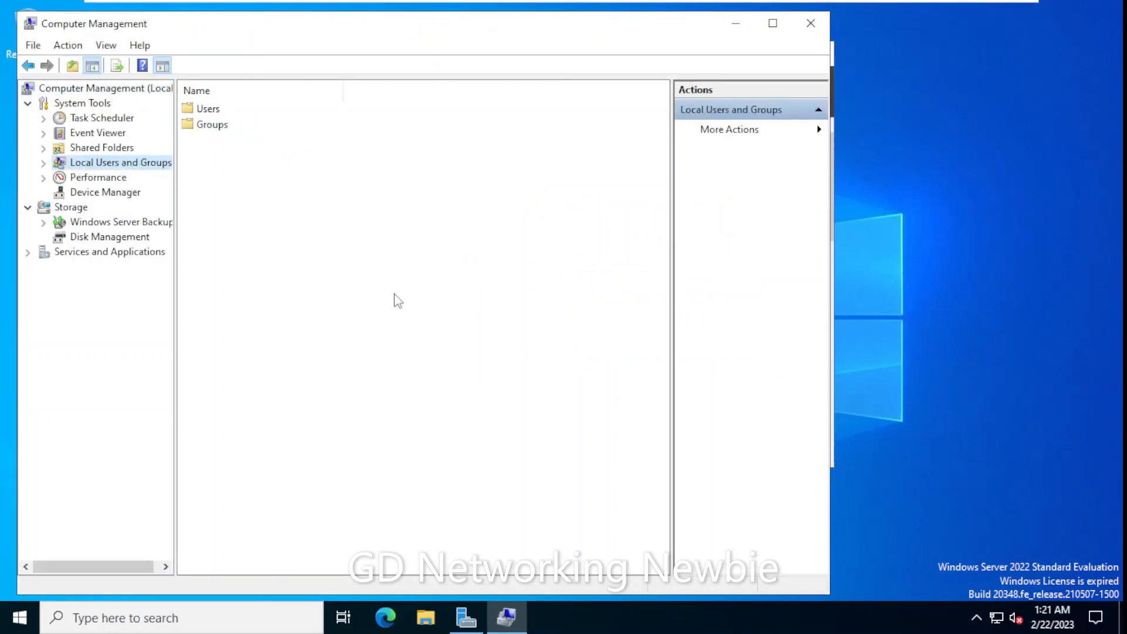
double_click(208, 112)
left_click(236, 110)
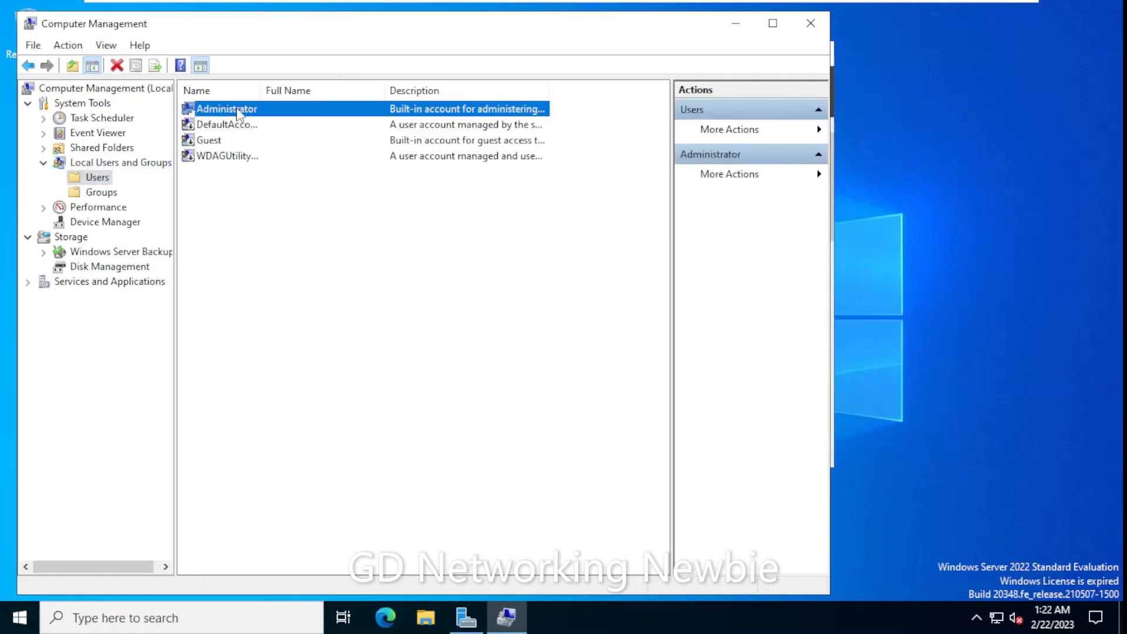
right_click(237, 113)
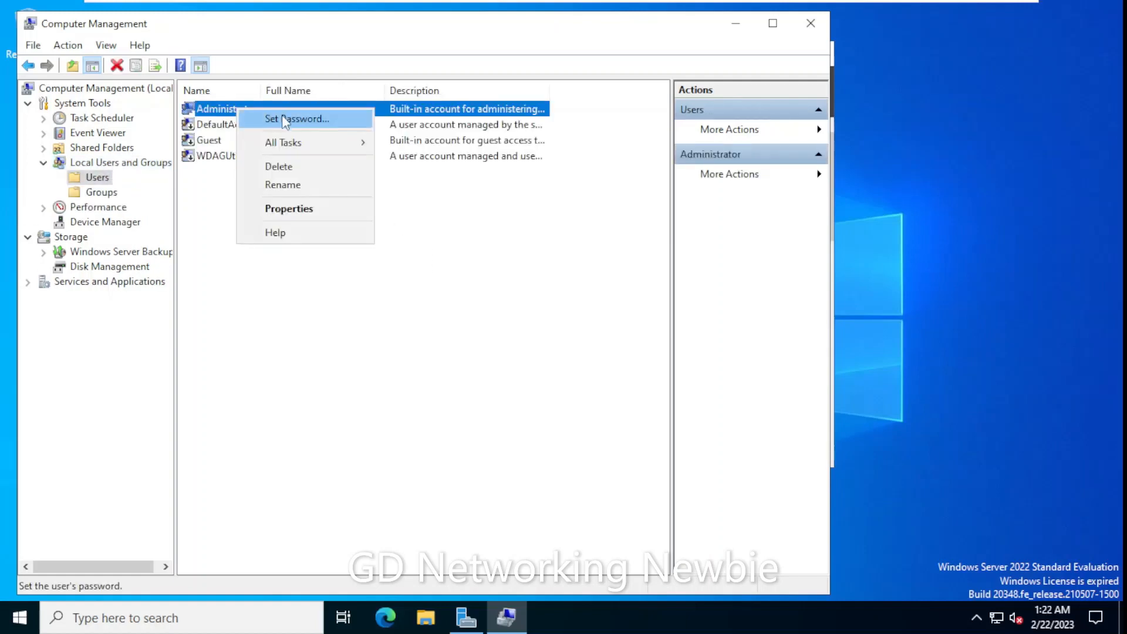
left_click(283, 118)
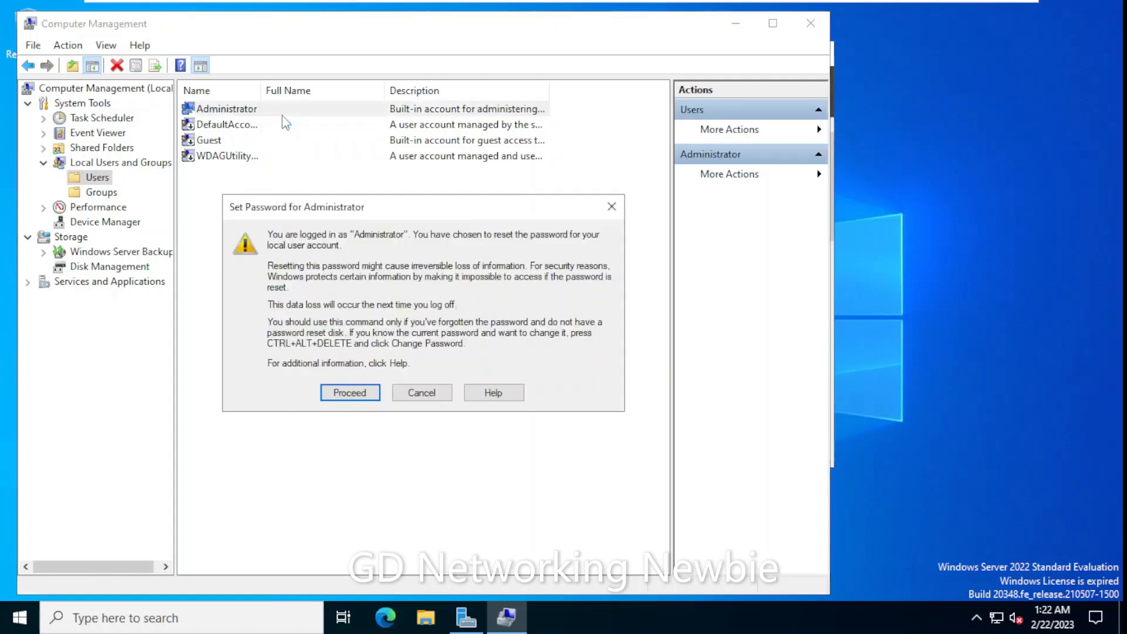
left_click(341, 397)
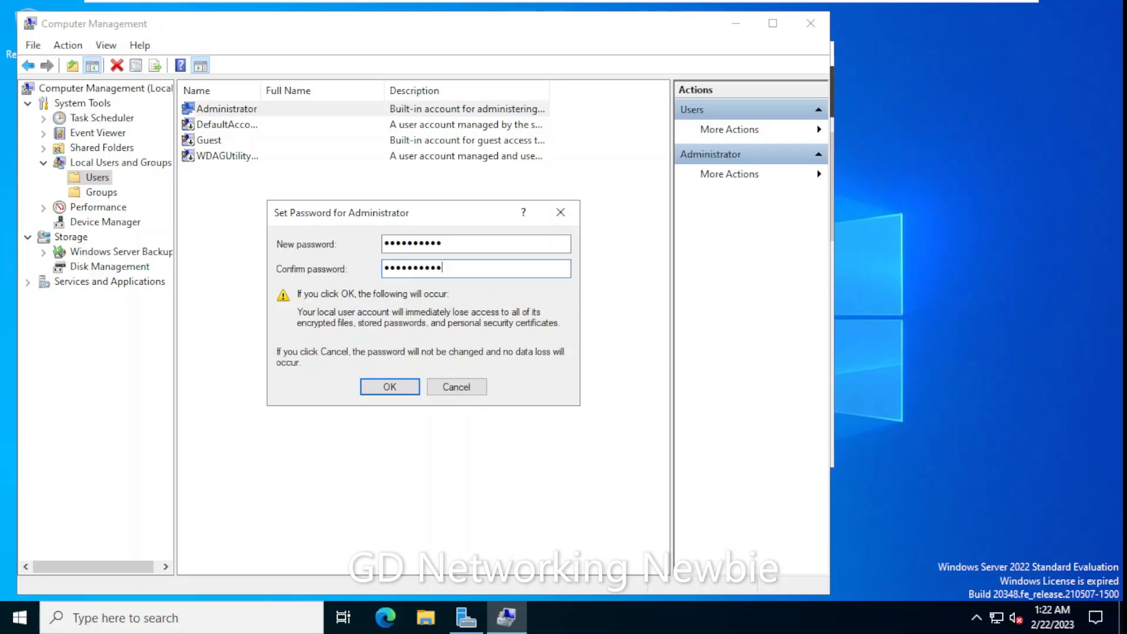
left_click(389, 387)
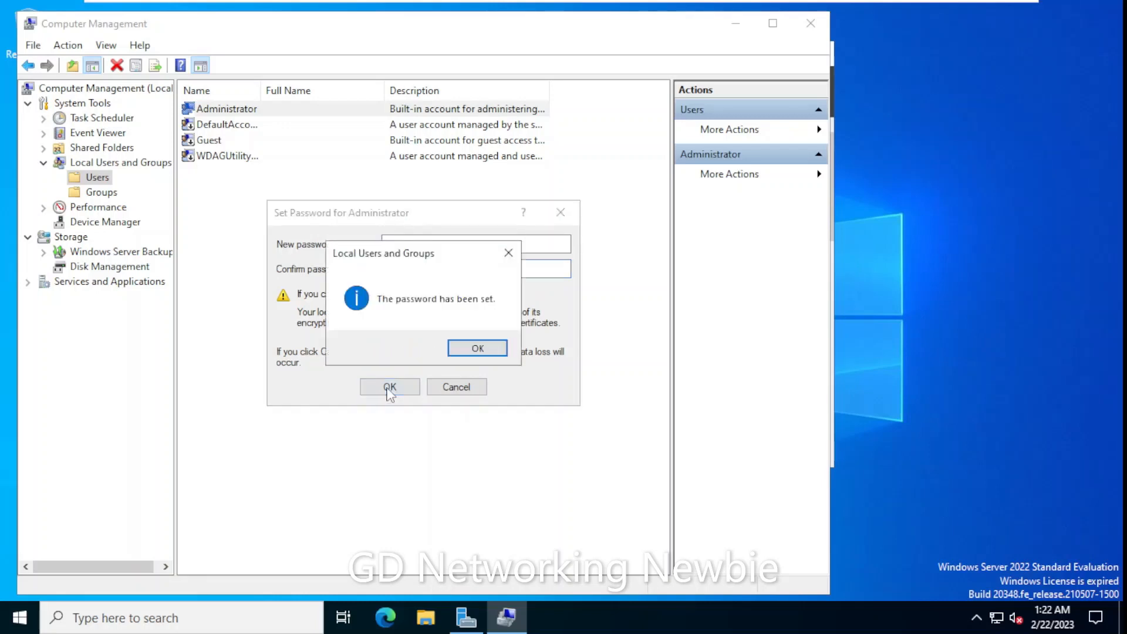
left_click(469, 350)
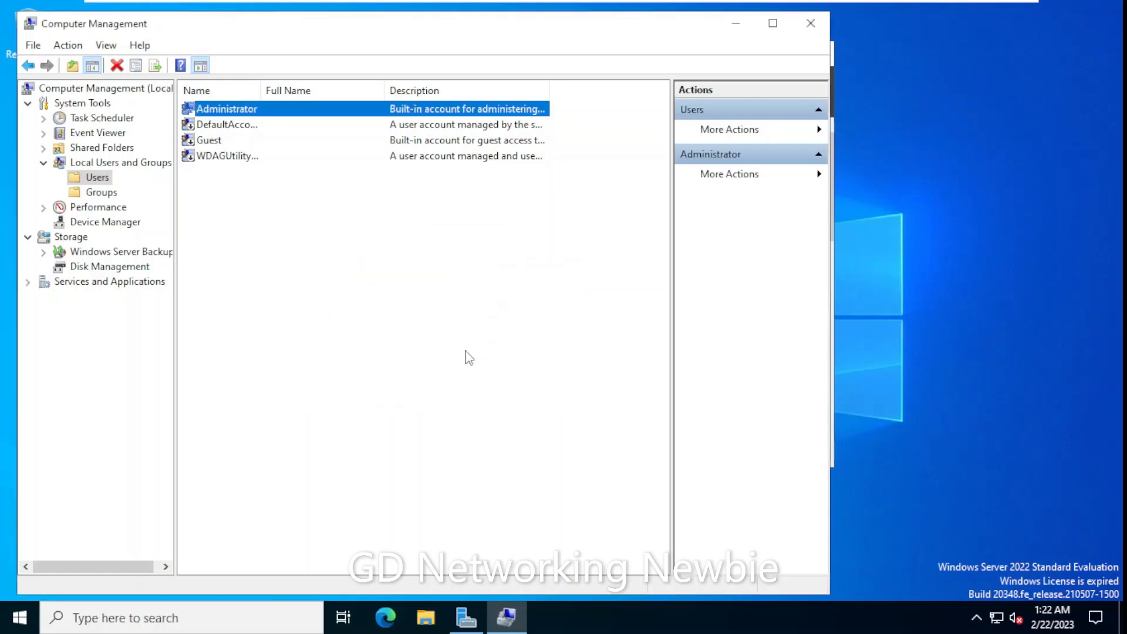
- Close Computer Management and check notifications for successful installation and pending domain controller promotion
left_click(809, 36)
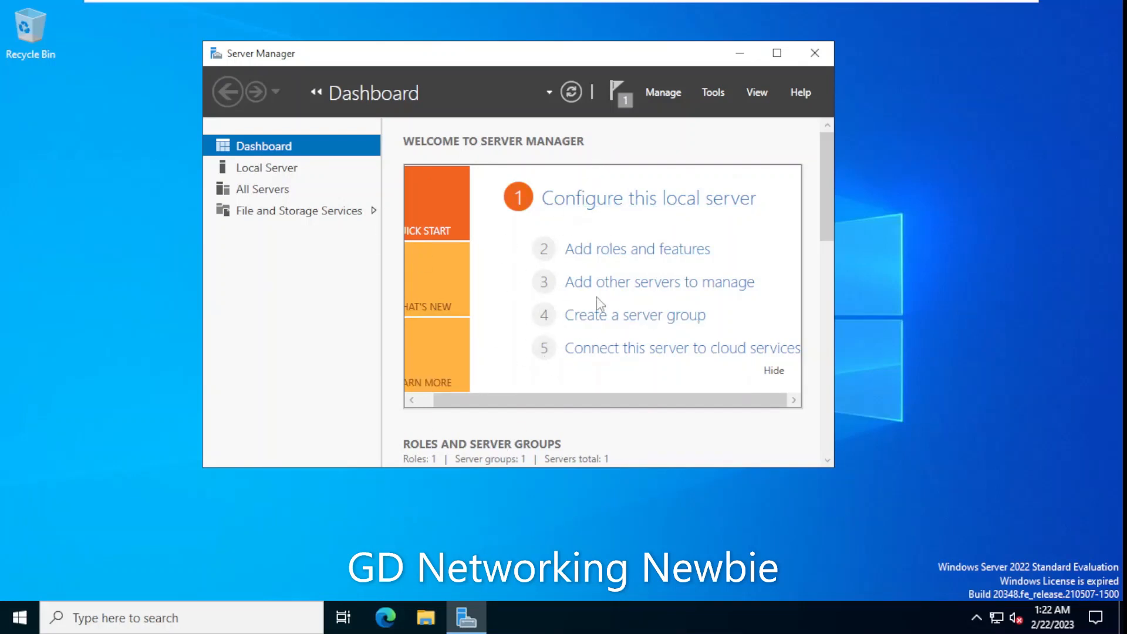
left_click(624, 101)
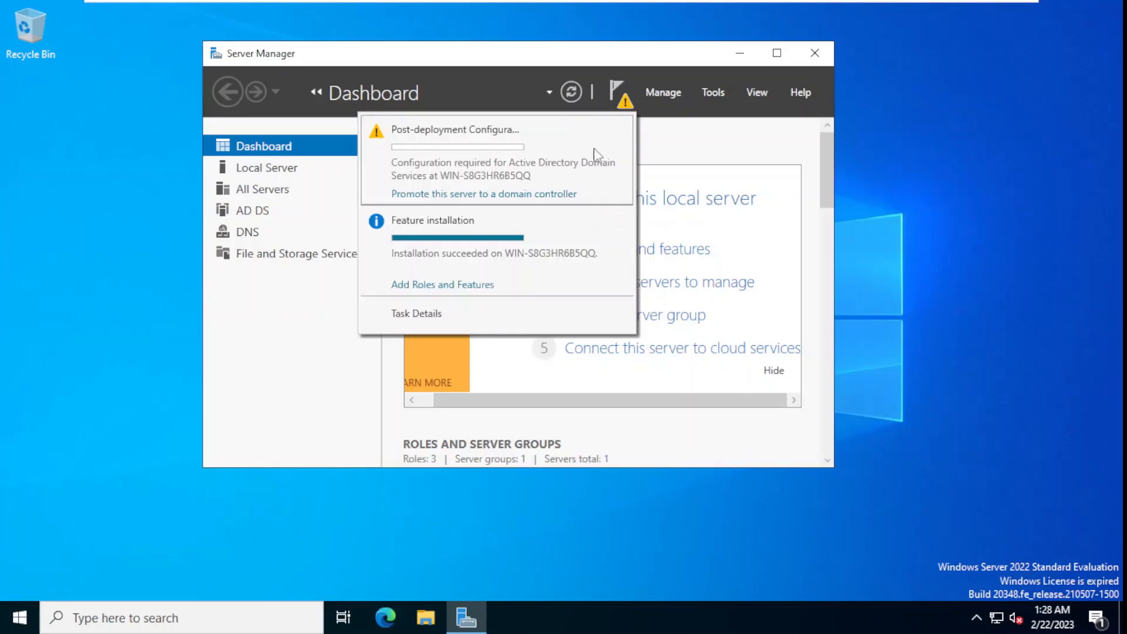
left_click(626, 102)
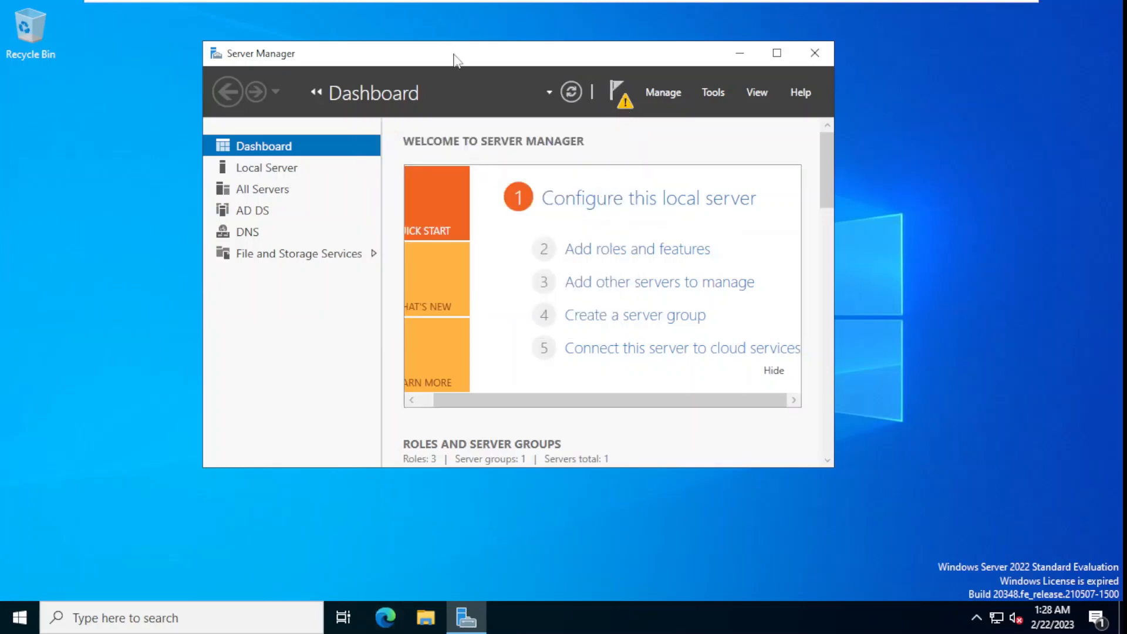
left_click(629, 101)
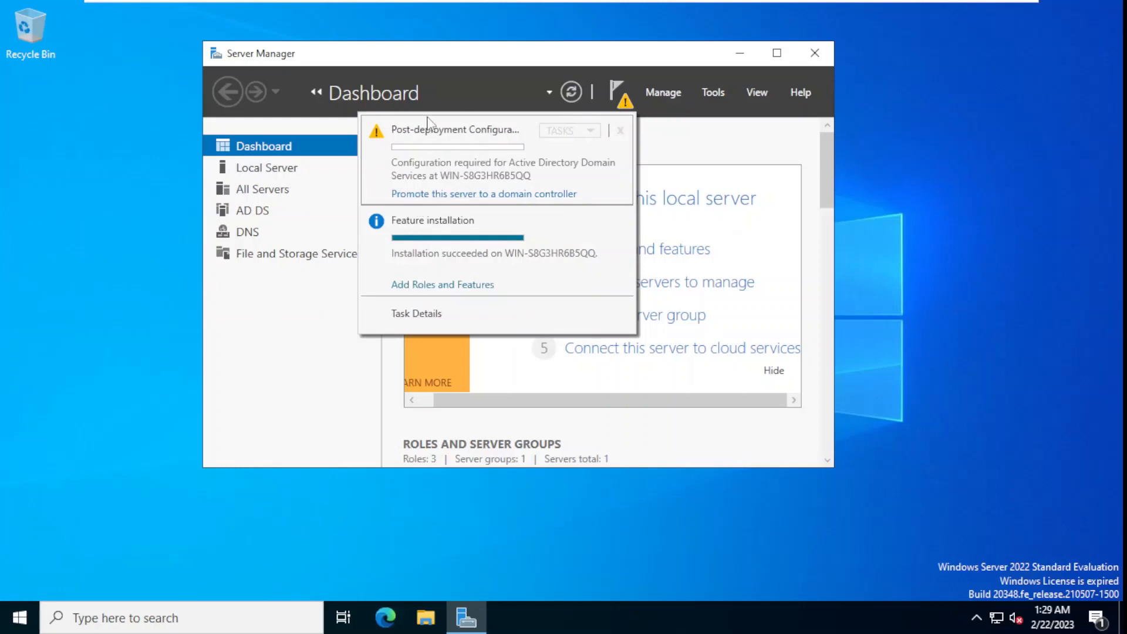
- Launch the promotion to domain controller and arrange the AD DS Configuration Wizard beside Server Manager
left_click(496, 197)
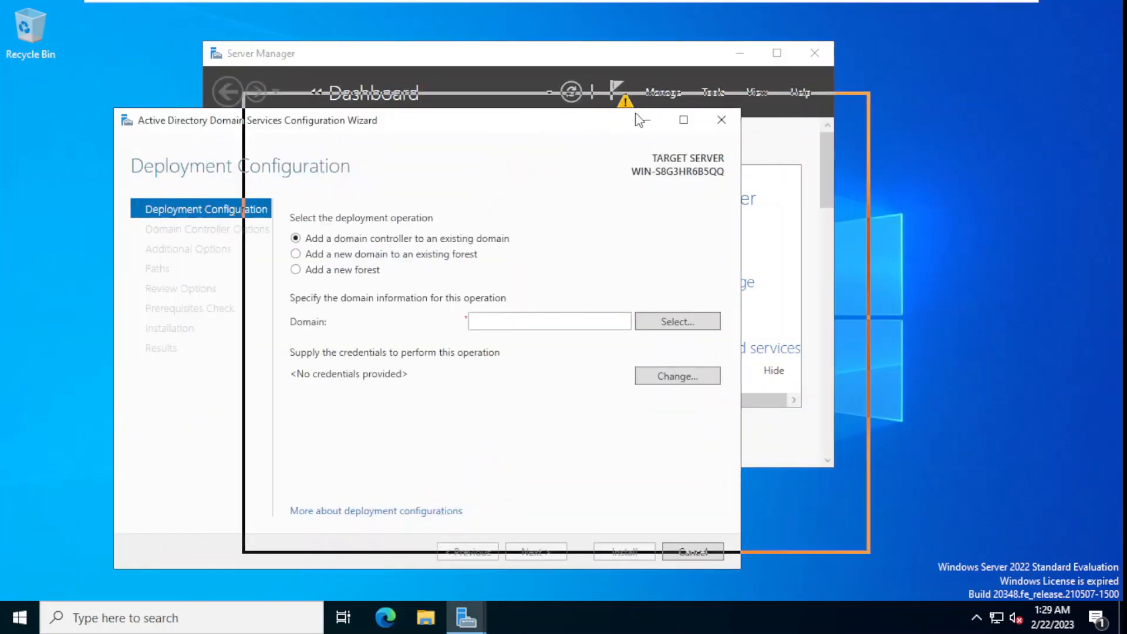
left_click_drag(640, 120, 643, 132)
left_click_drag(575, 56, 514, 36)
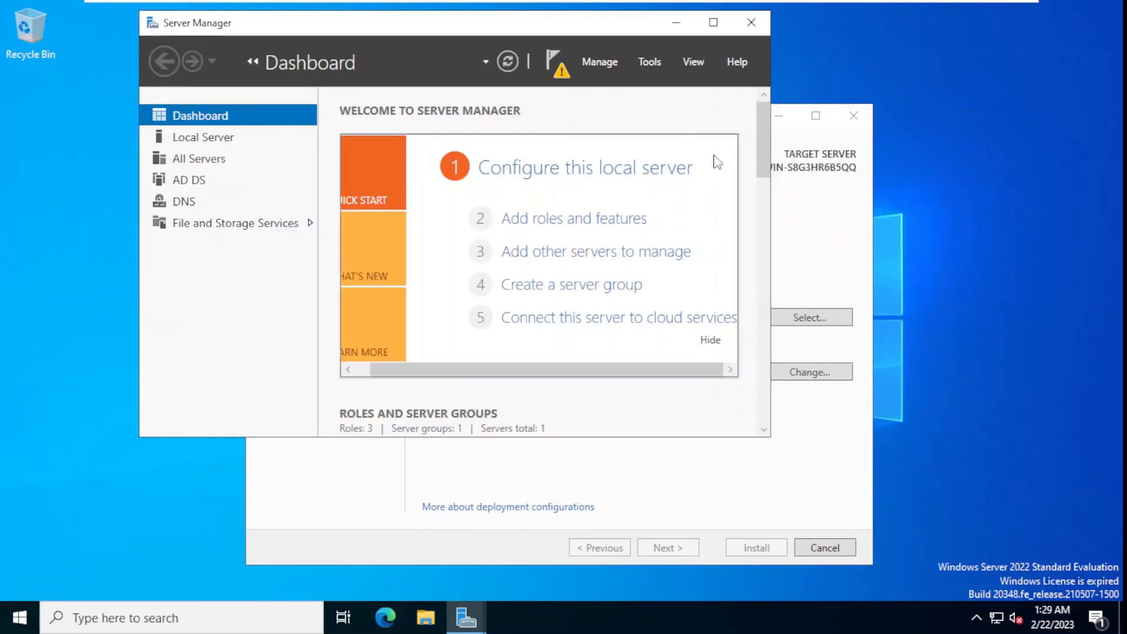
left_click(804, 480)
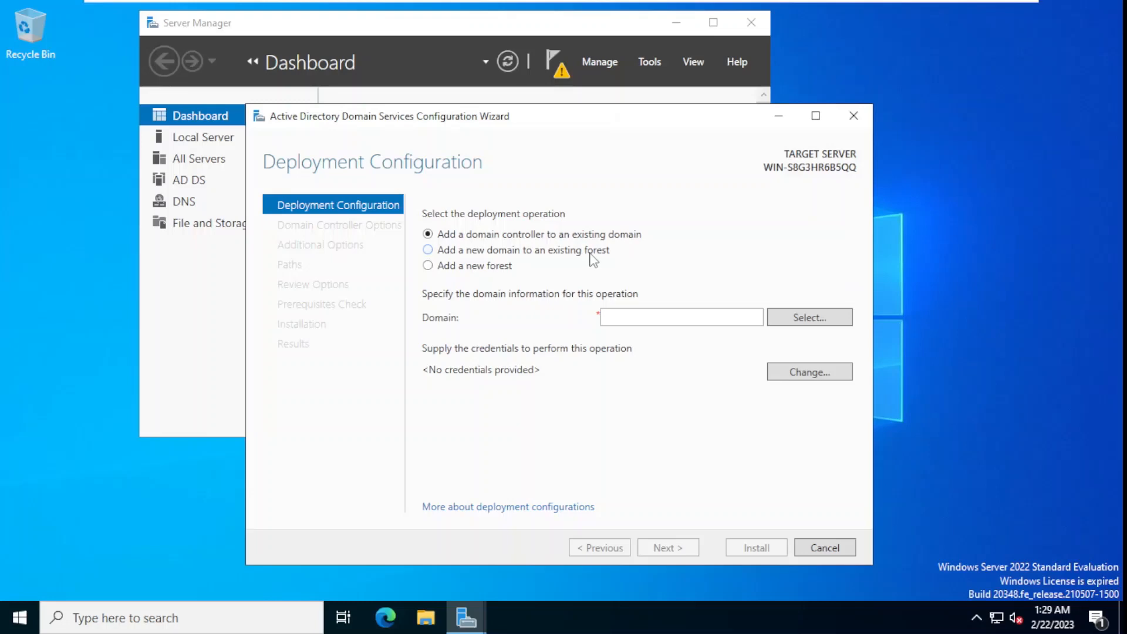
- Choose Add a new forest with root domain name gd.local
left_click(428, 266)
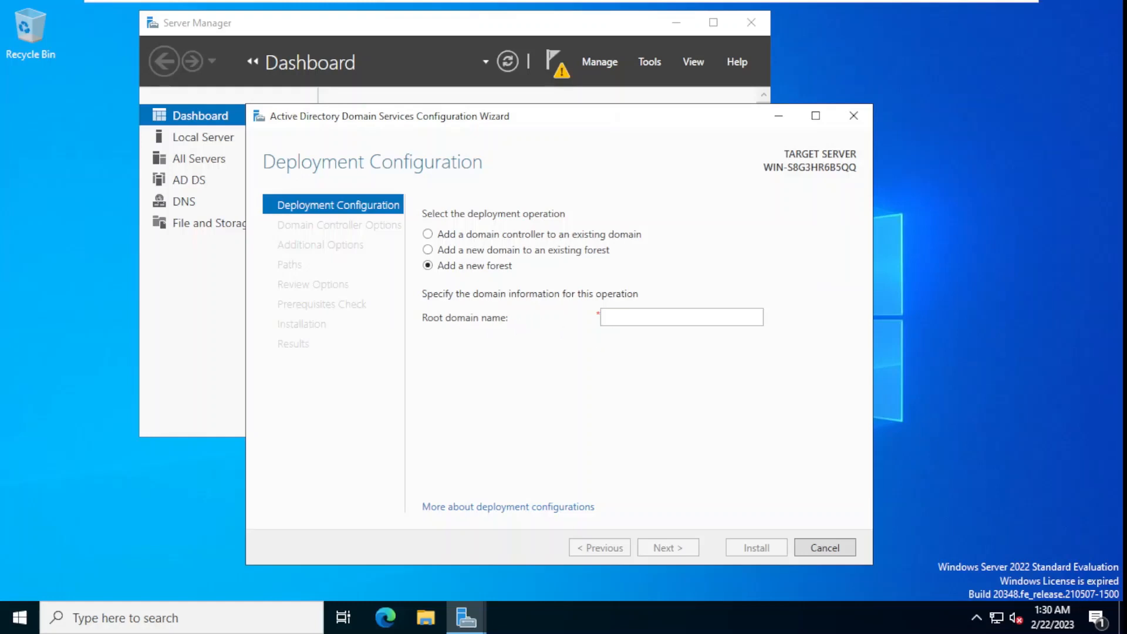
left_click(613, 320)
type("gd")
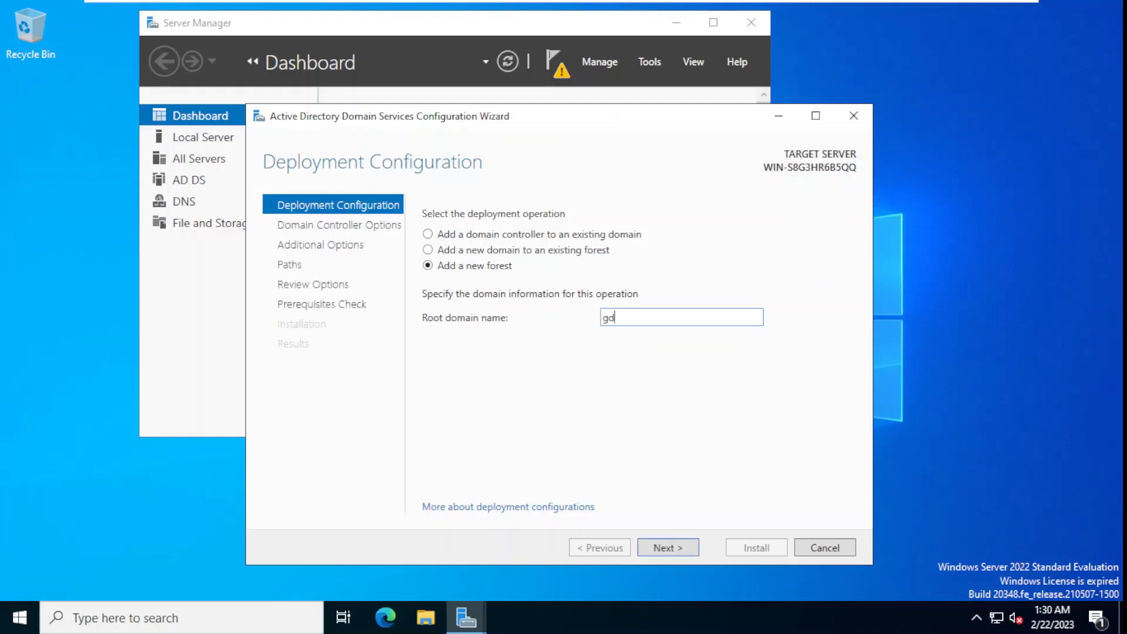
type(".local")
- Validate gd.local and advance to Domain Controller Options with Windows Server 2016 functional levels
left_click(691, 555)
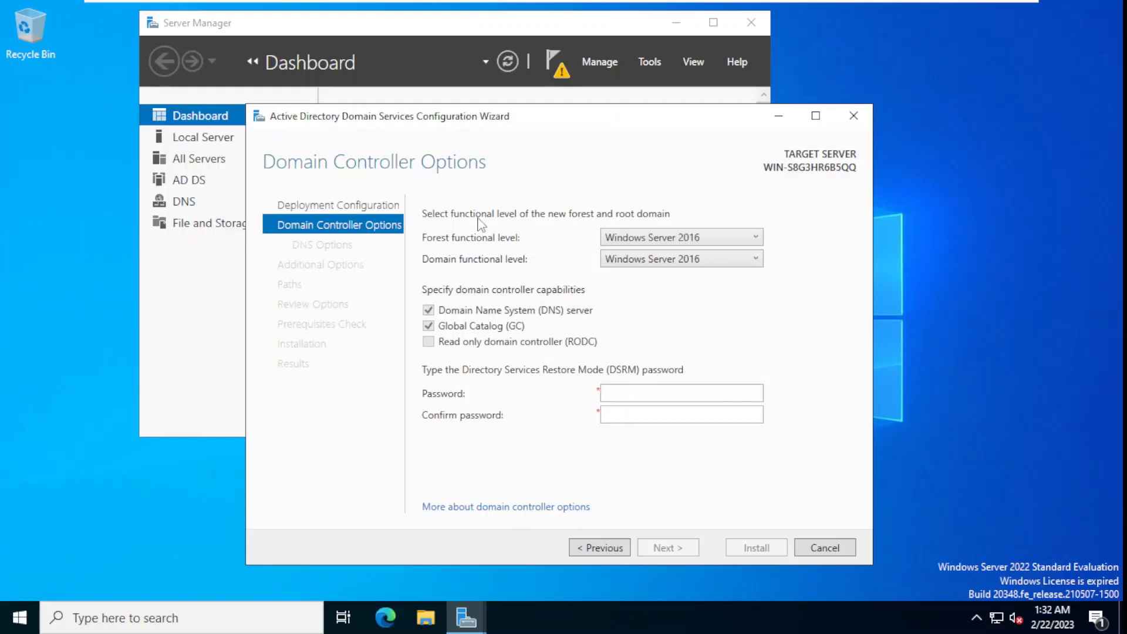
left_click(736, 238)
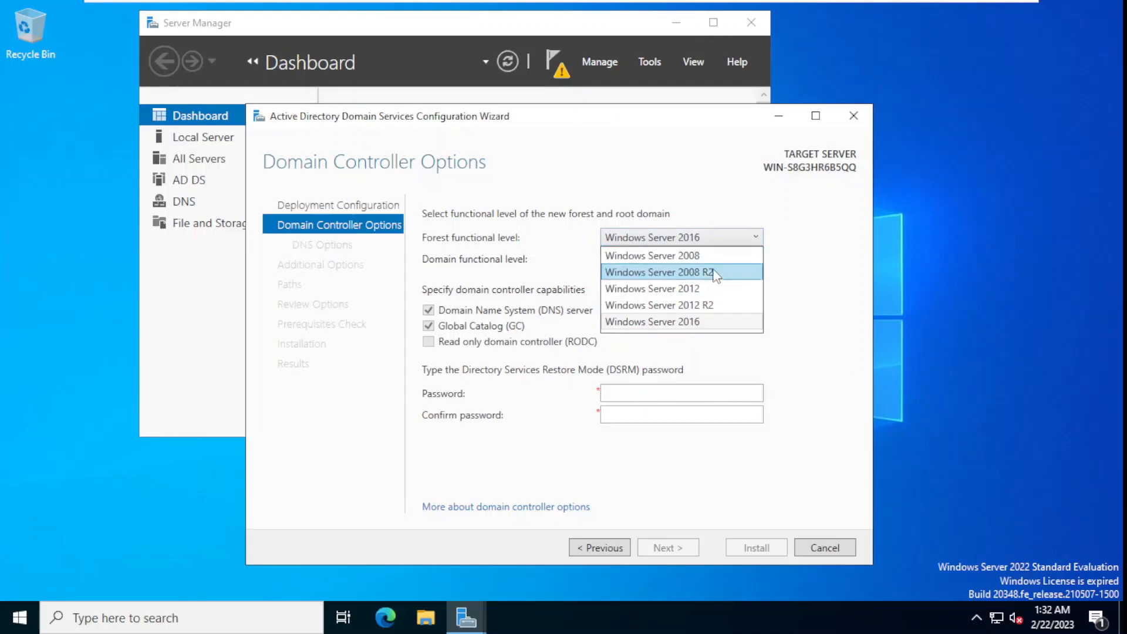
left_click(722, 330)
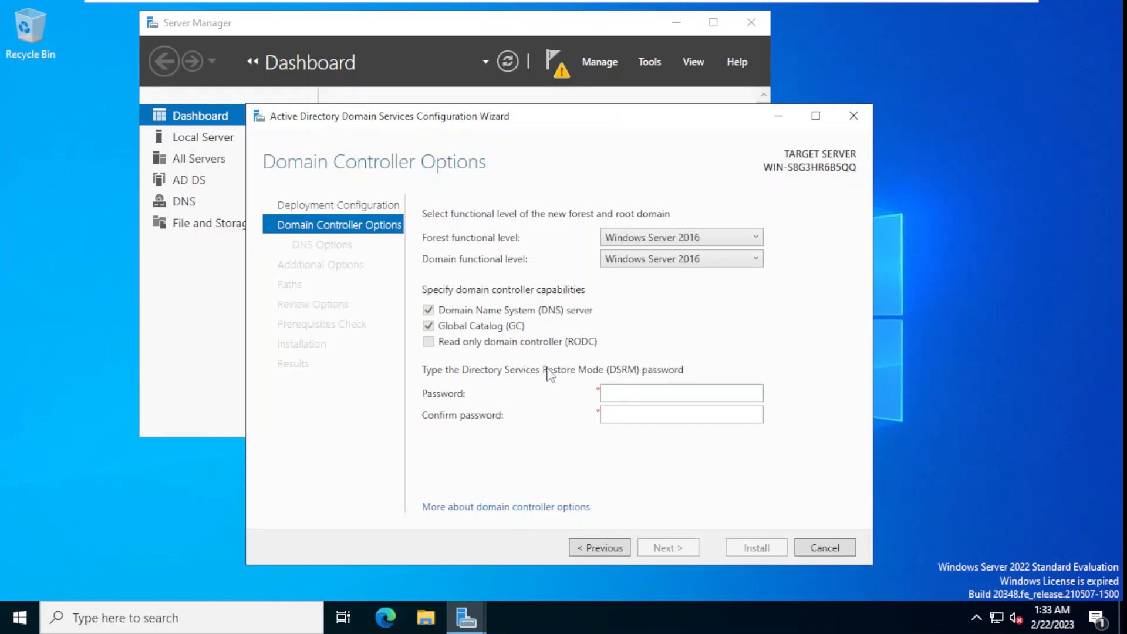
- Enter the Directory Services Restore Mode password and type it again in Confirm password
left_click(619, 392)
type("Password12")
left_click(652, 415)
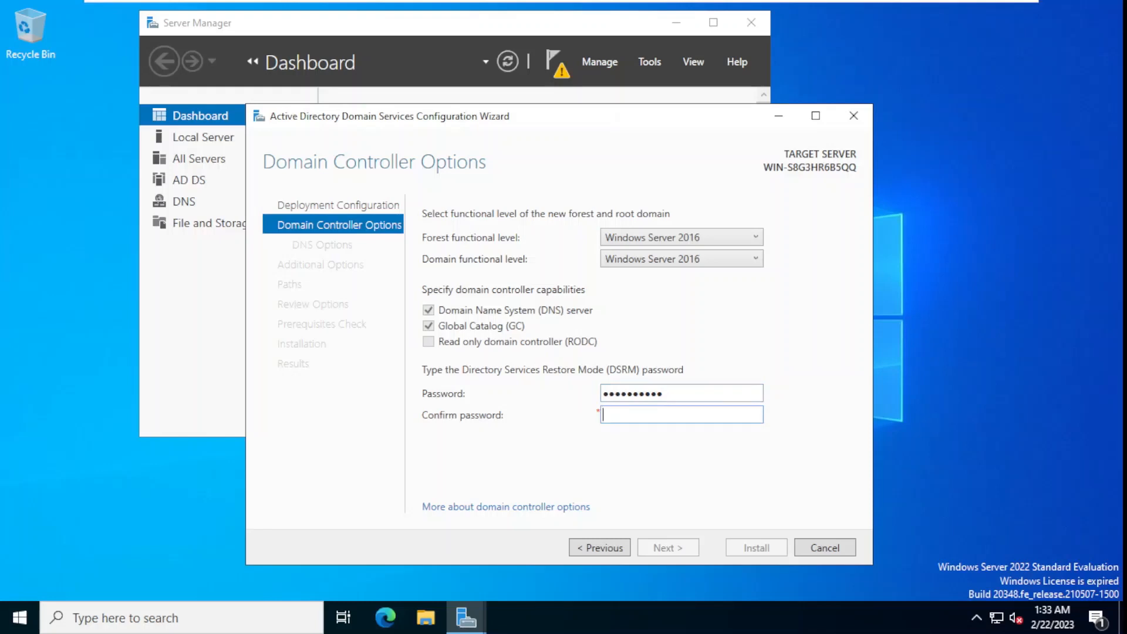
type("Password123")
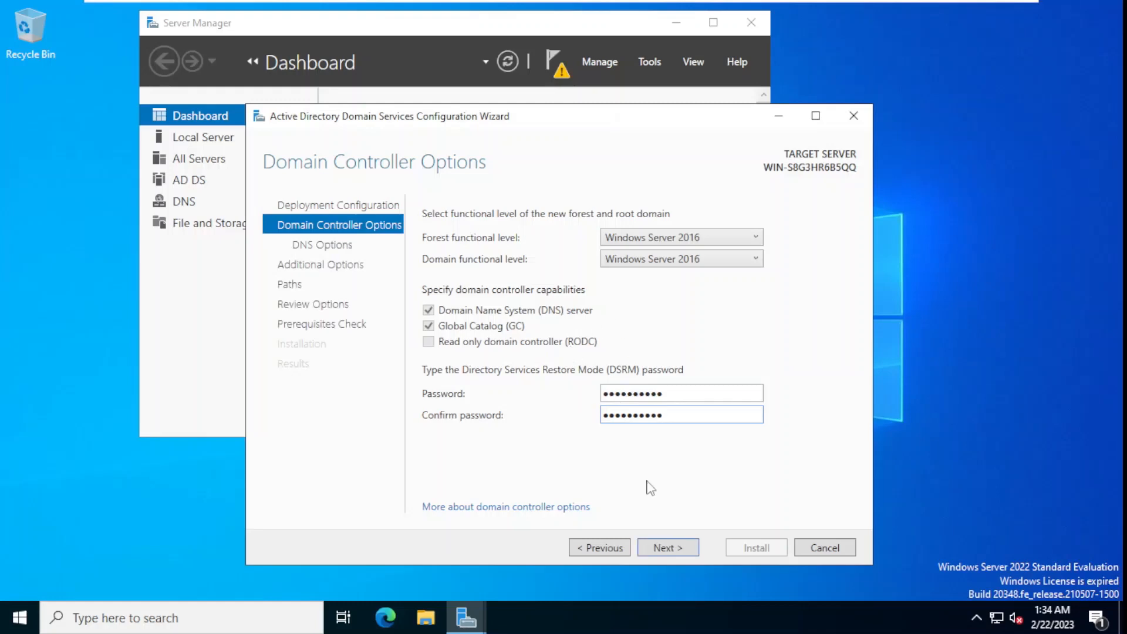
- Pass Domain Controller Options and DNS Options without a DNS delegation, reaching Additional Options
left_click(667, 547)
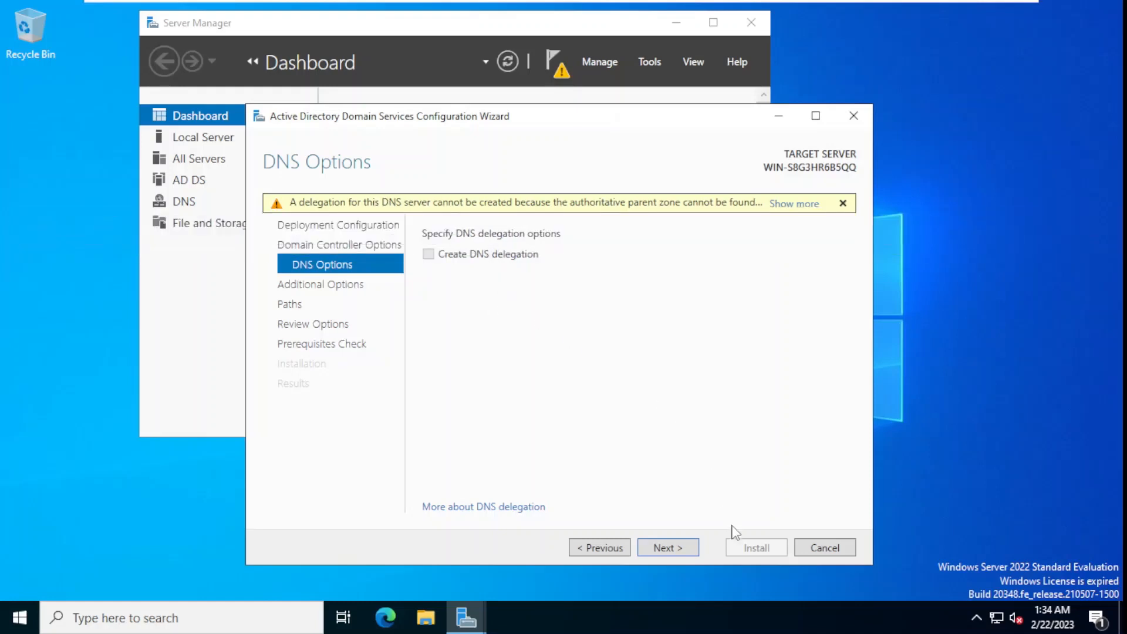
left_click(694, 552)
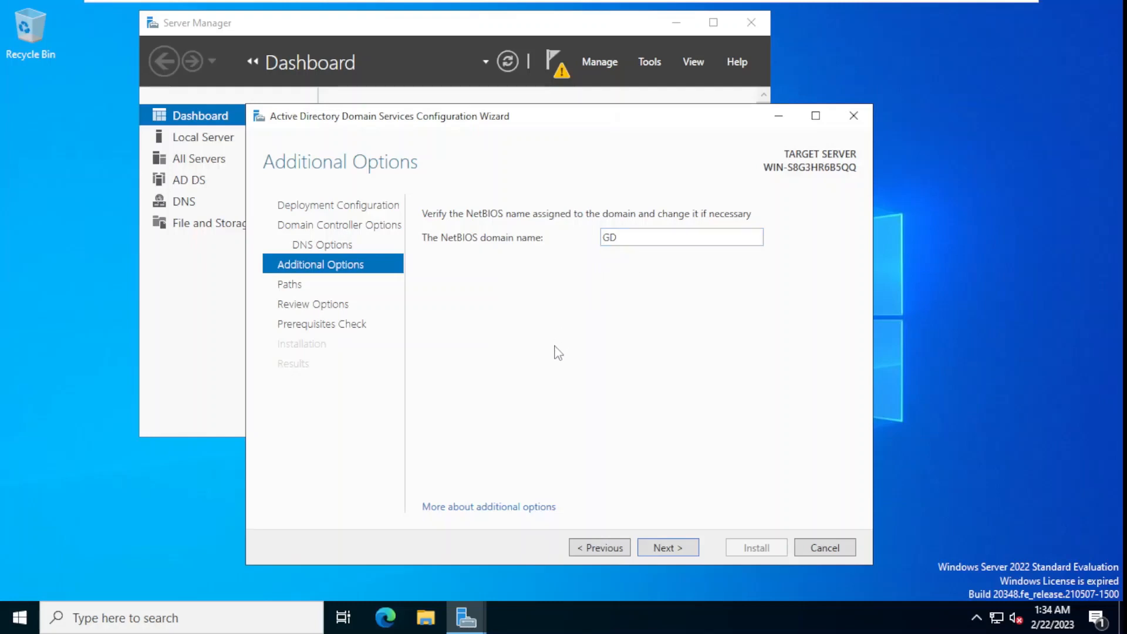
- Accept the NetBIOS domain name GD and continue to the Paths page
left_click(674, 550)
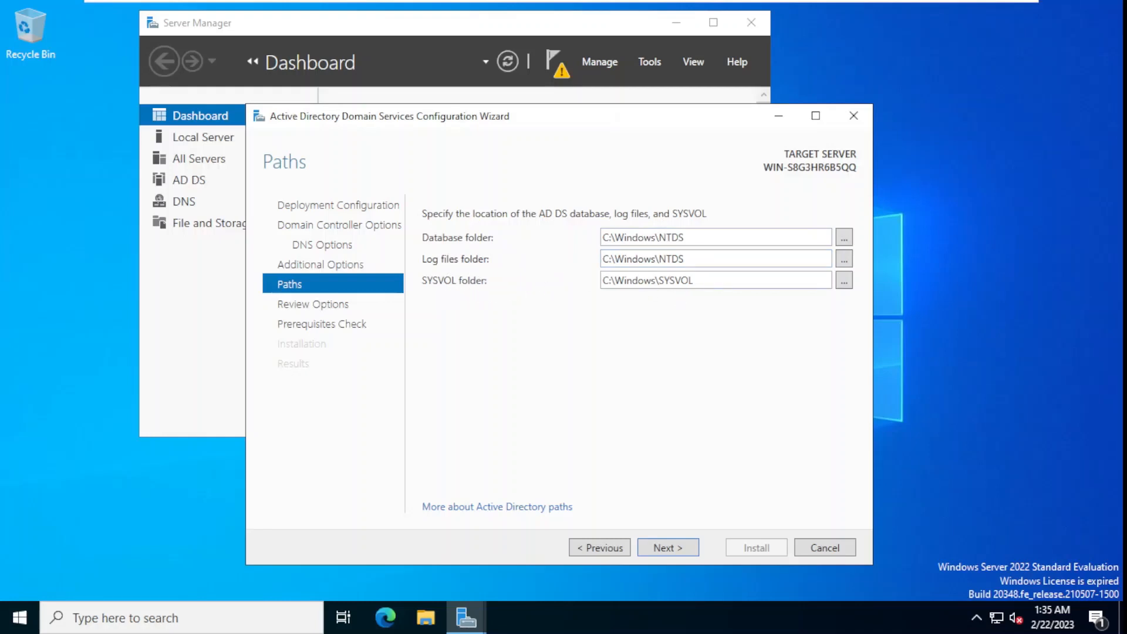
- Keep the default C:\Windows\NTDS and C:\Windows\SYSVOL paths and proceed to Review Options
triple_click(687, 285)
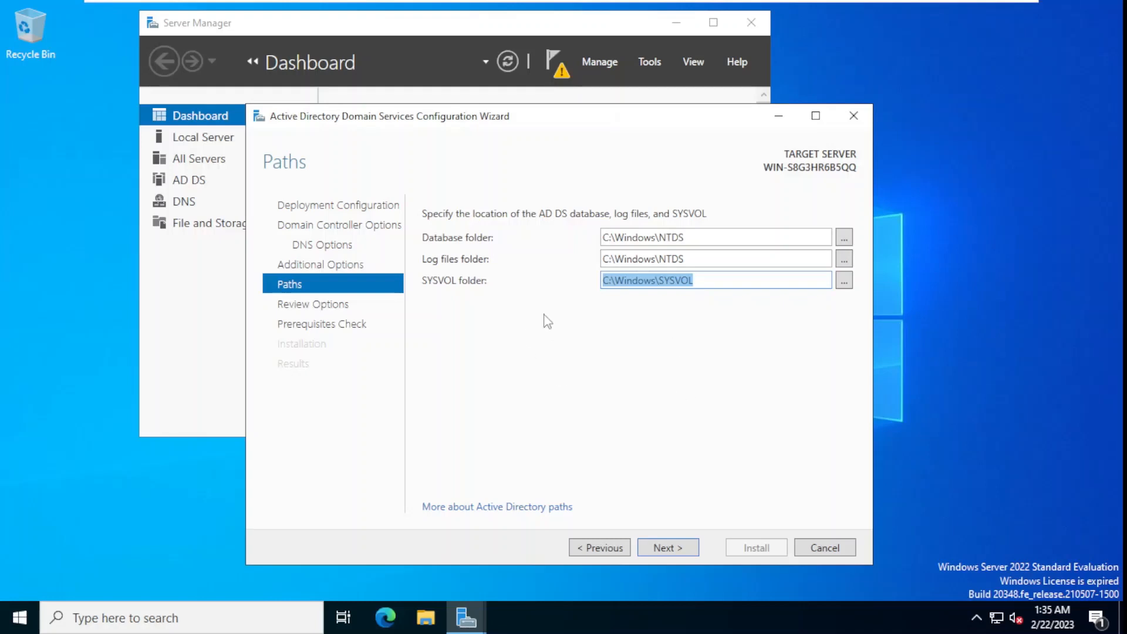
left_click(564, 324)
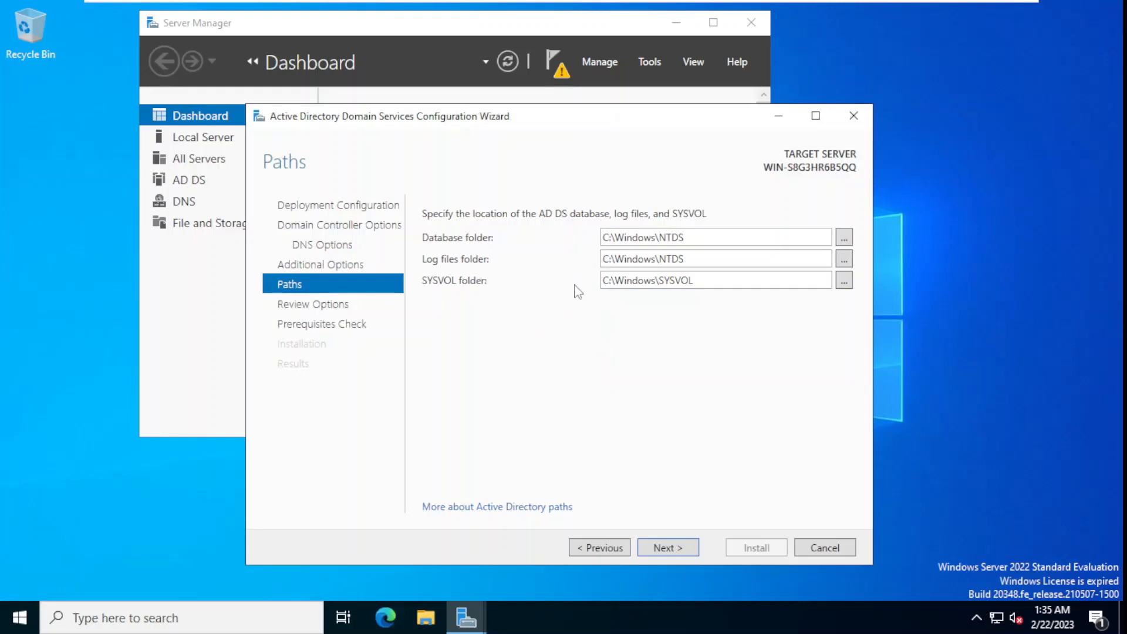
left_click(667, 547)
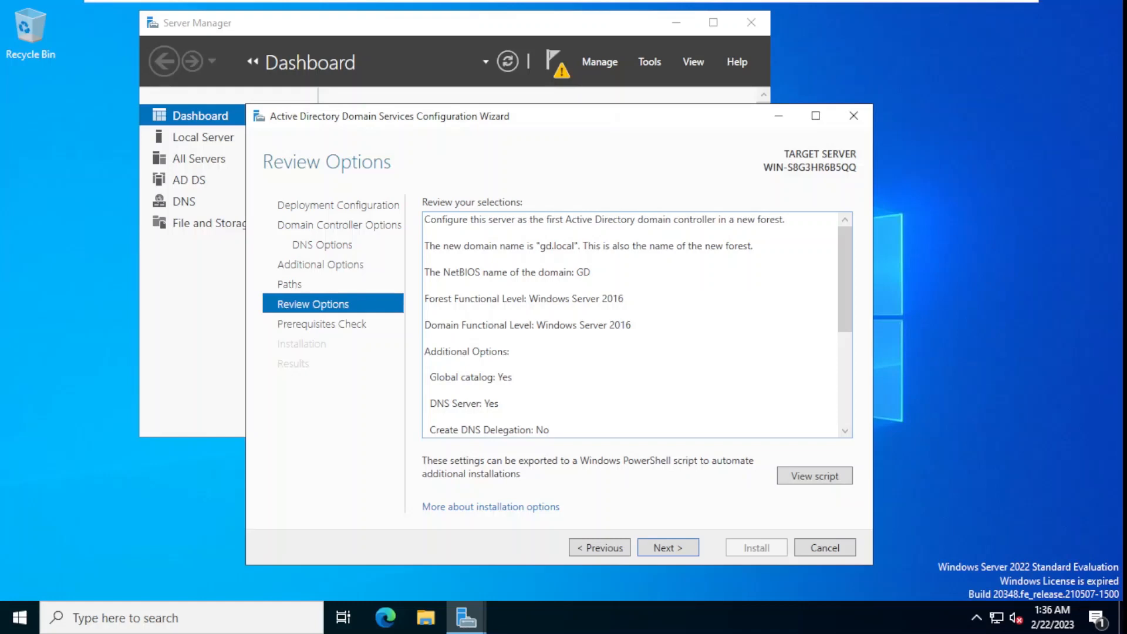
- Scroll the Review Options summary down to the NTDS, SYSVOL and DNS Server entries
scroll(630, 325, "down", 4)
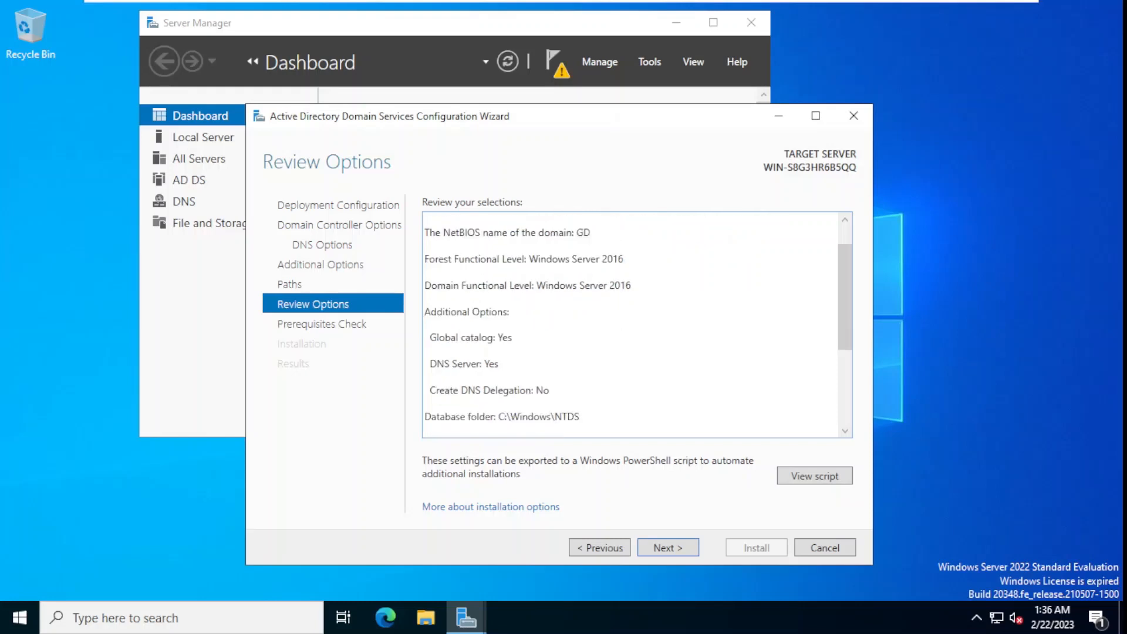
scroll(631, 324, "down", 3)
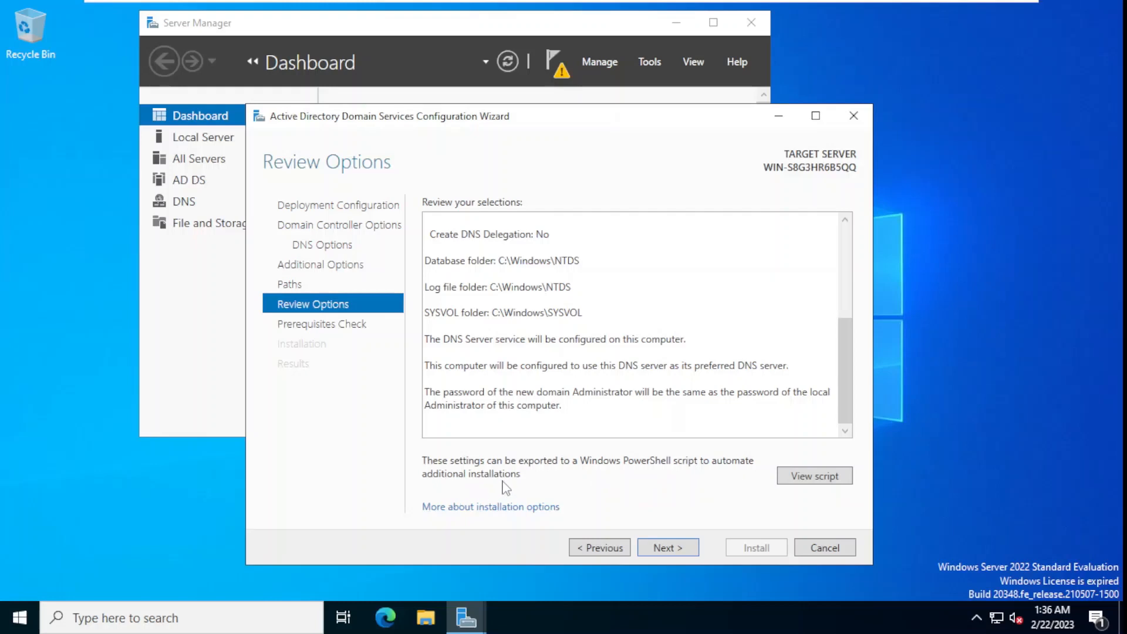
- View the generated Install-ADDSForest PowerShell script in Notepad, then close it
left_click(813, 480)
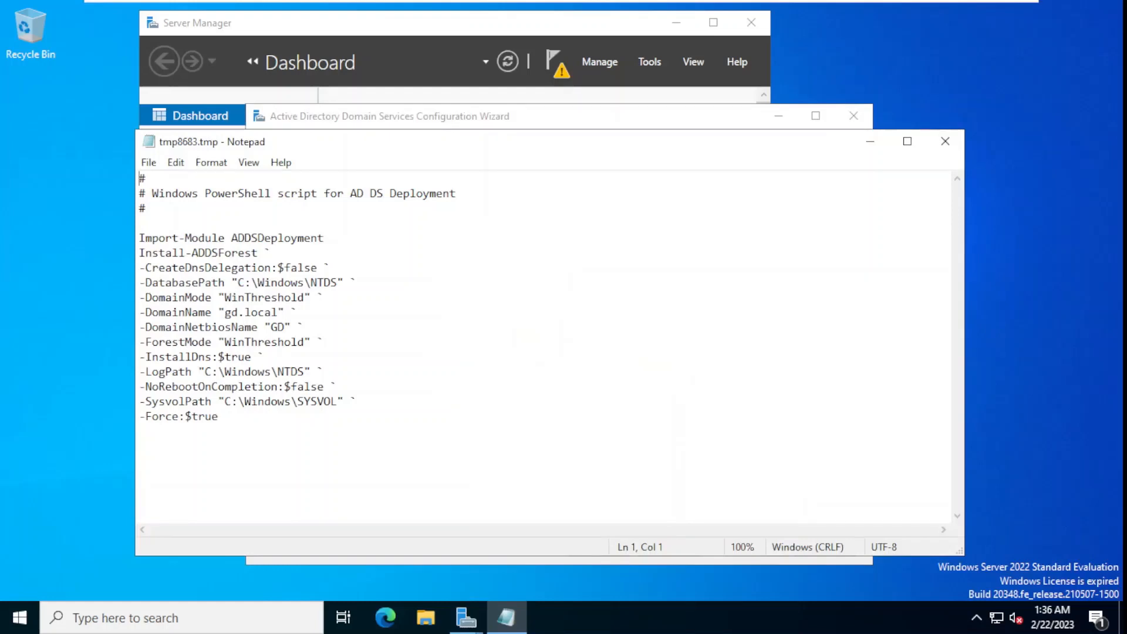
left_click(945, 141)
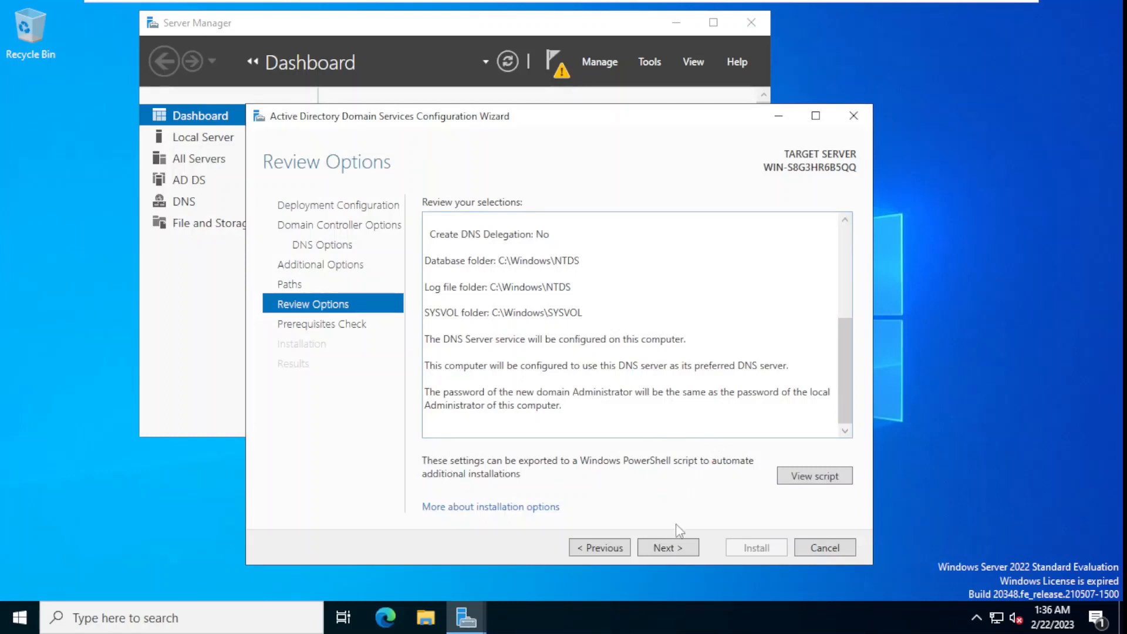
- Run the prerequisite checks until all pass, with only cryptography and static-IP warnings
left_click(681, 548)
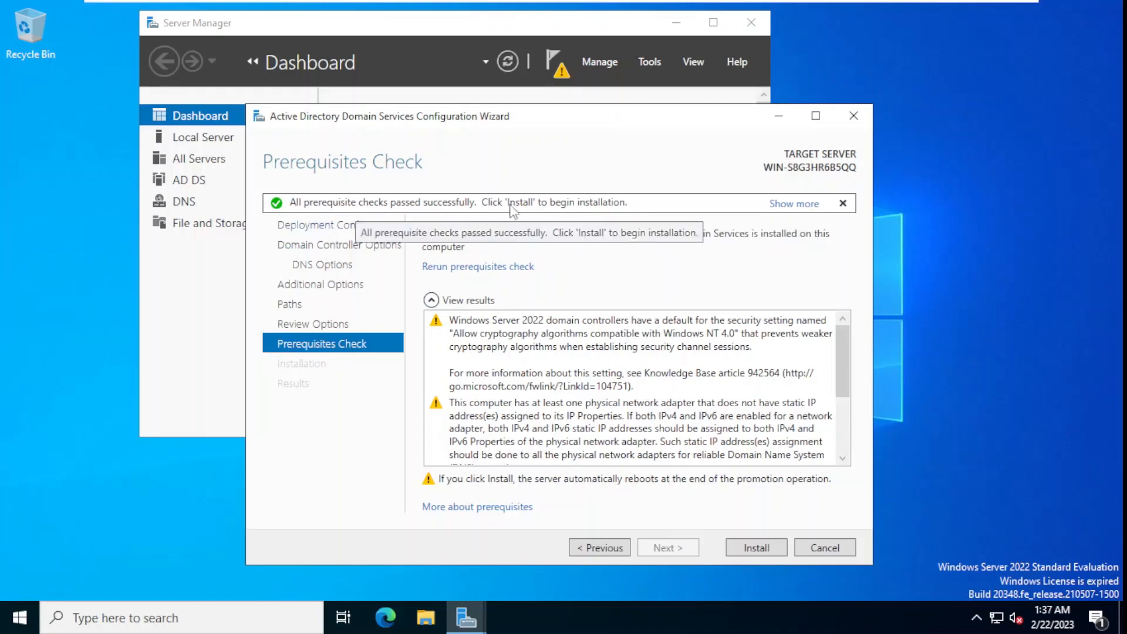
- Install AD DS to promote the server, letting it reboot to the lock screen
left_click(757, 547)
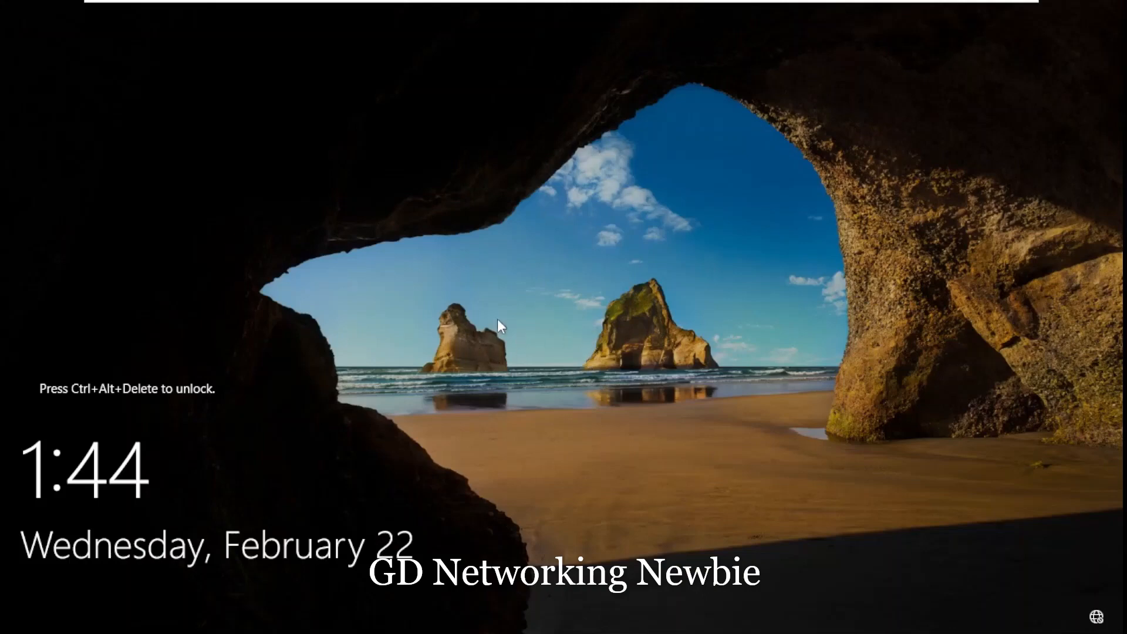
- Send Ctrl+Alt+Del from the VMware VM menu to reach the GD\Administrator sign-in prompt
mouse_move(463, 3)
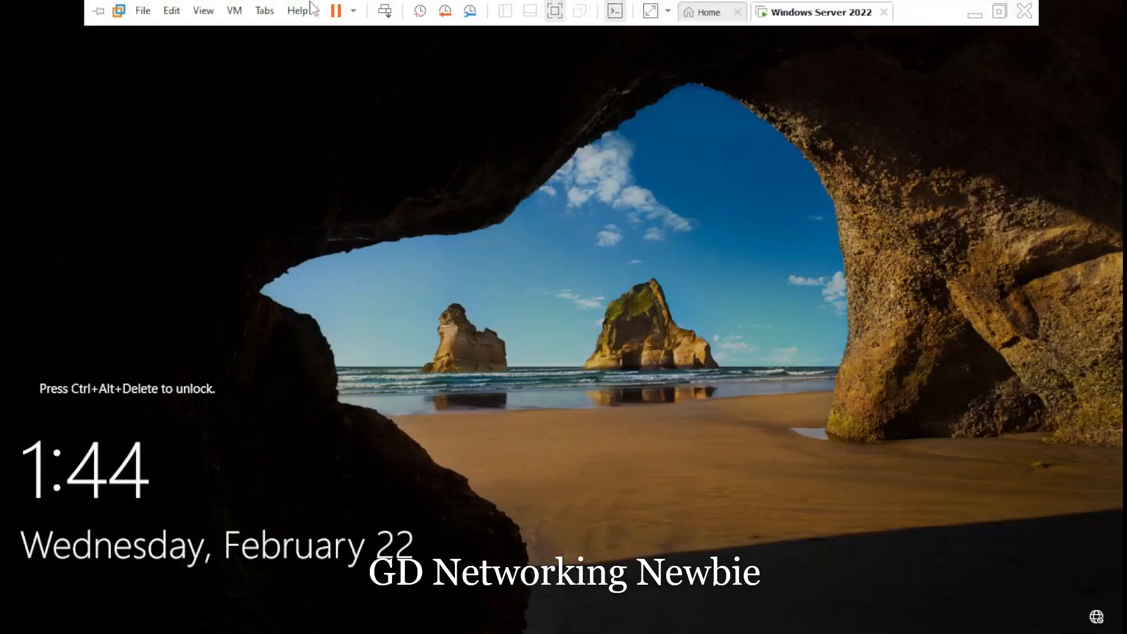
left_click(232, 11)
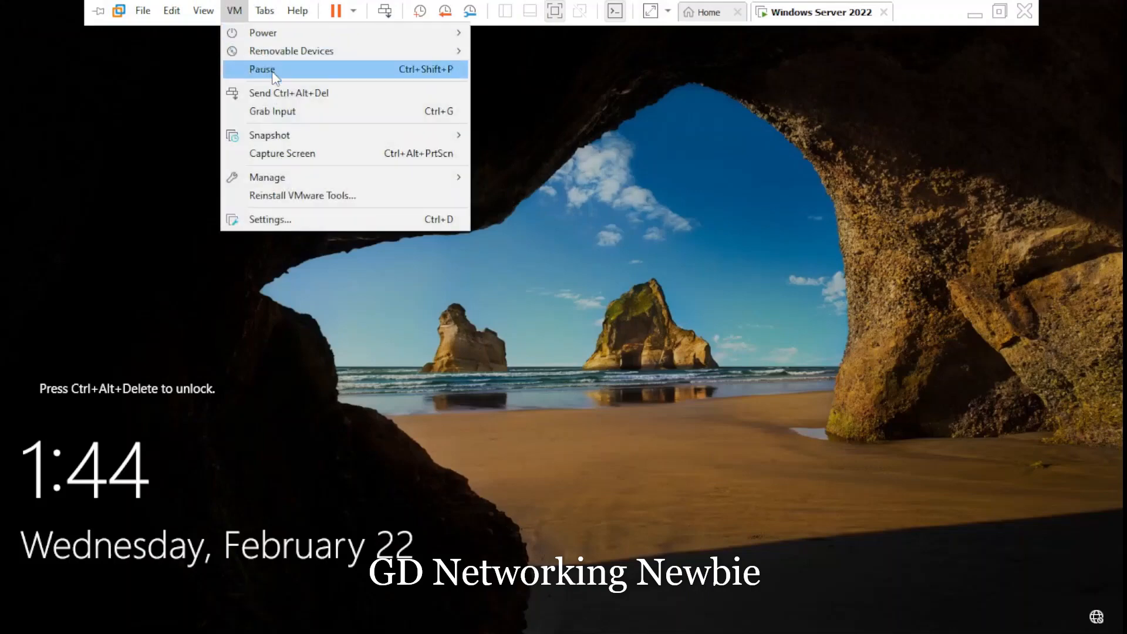
left_click(283, 95)
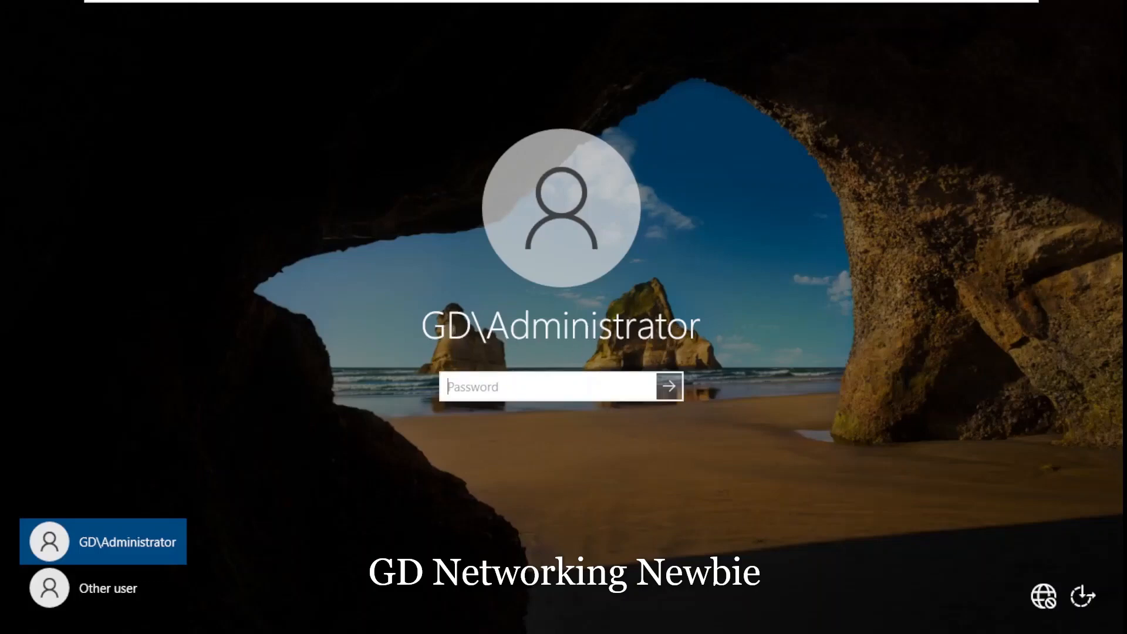
- Sign in as GD\Administrator by entering the administrator password
type("•")
type("•")
key("Return")
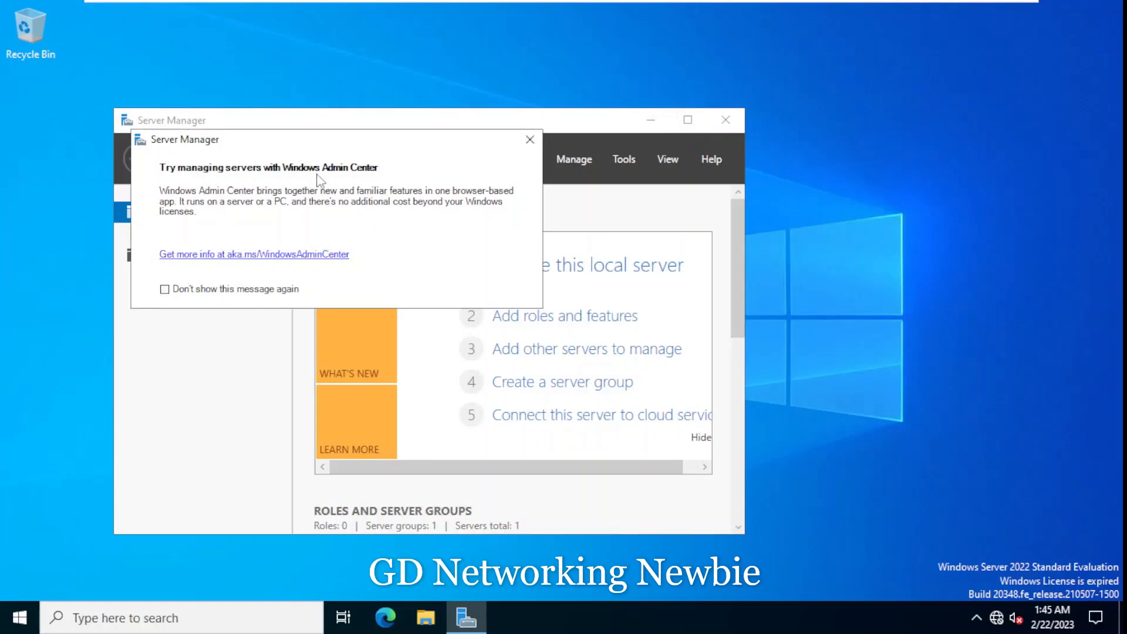
- Dismiss the Windows Admin Center notice permanently and enlarge the Server Manager window
left_click(164, 289)
left_click(535, 144)
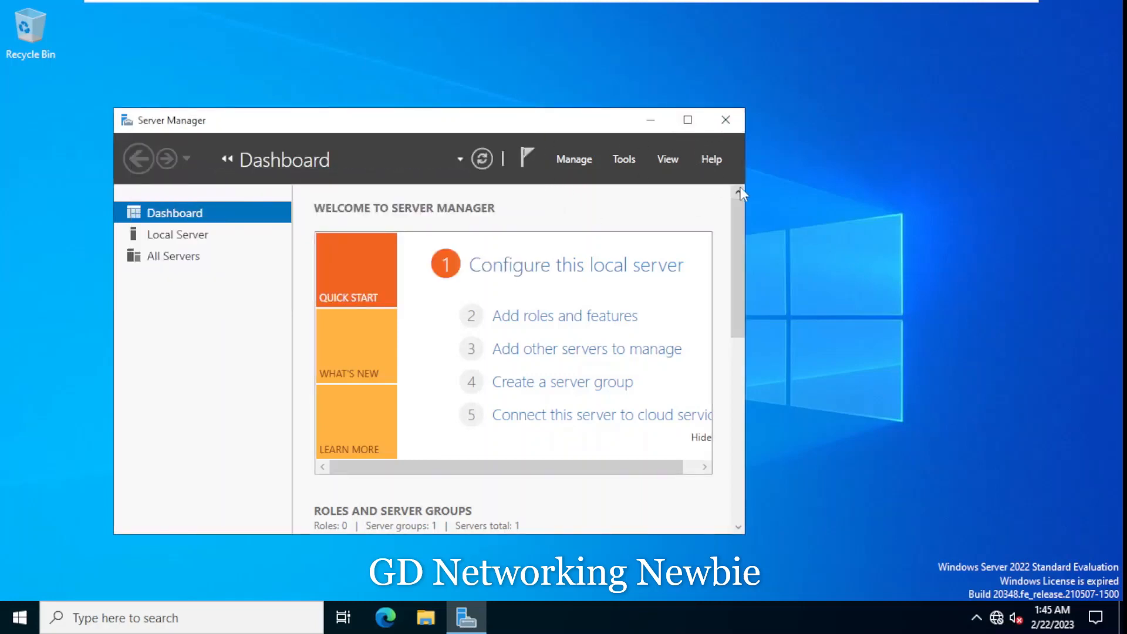
left_click_drag(743, 186, 903, 186)
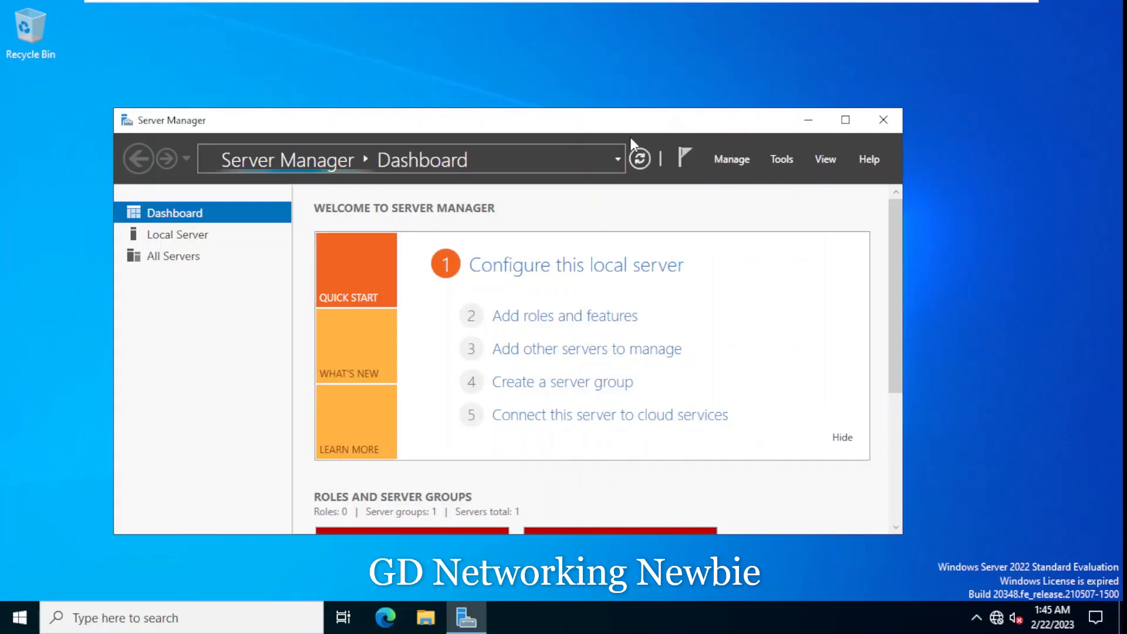
left_click_drag(628, 108, 646, 36)
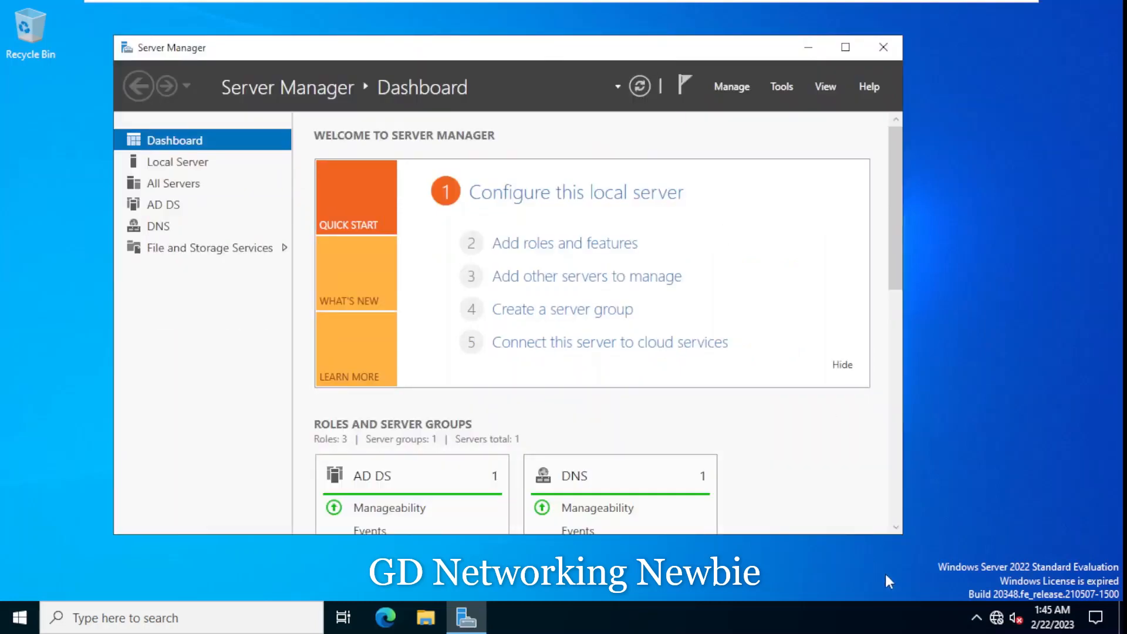
left_click(898, 528)
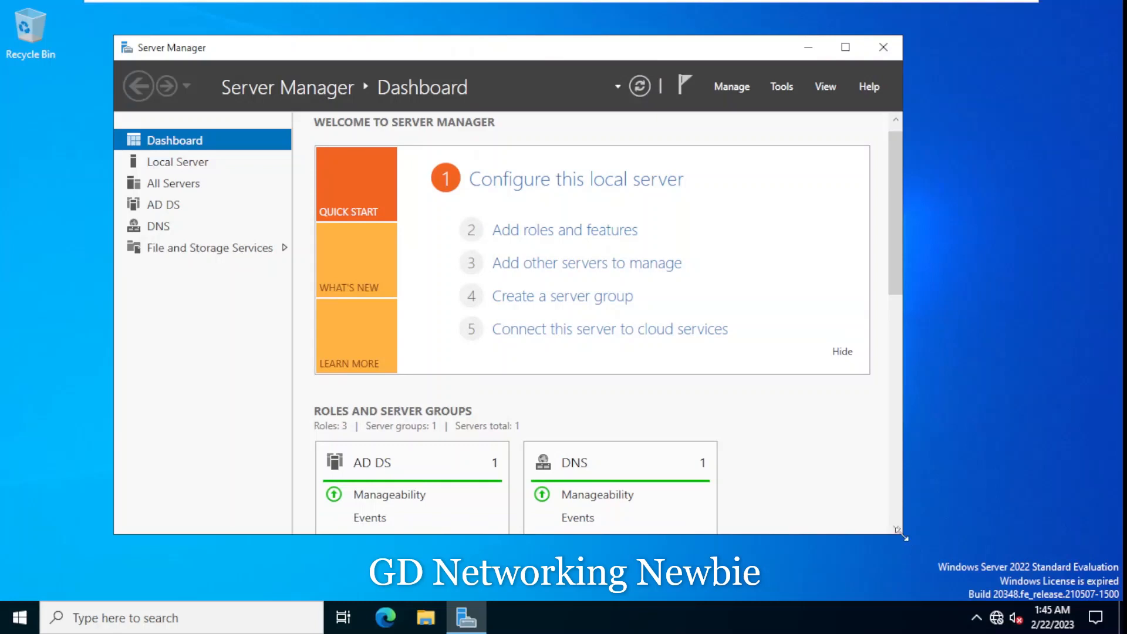
left_click_drag(901, 535, 1012, 628)
- Scroll the dashboard to review the AD DS, DNS, and File and Storage Services roles
scroll(634, 352, "down", 2)
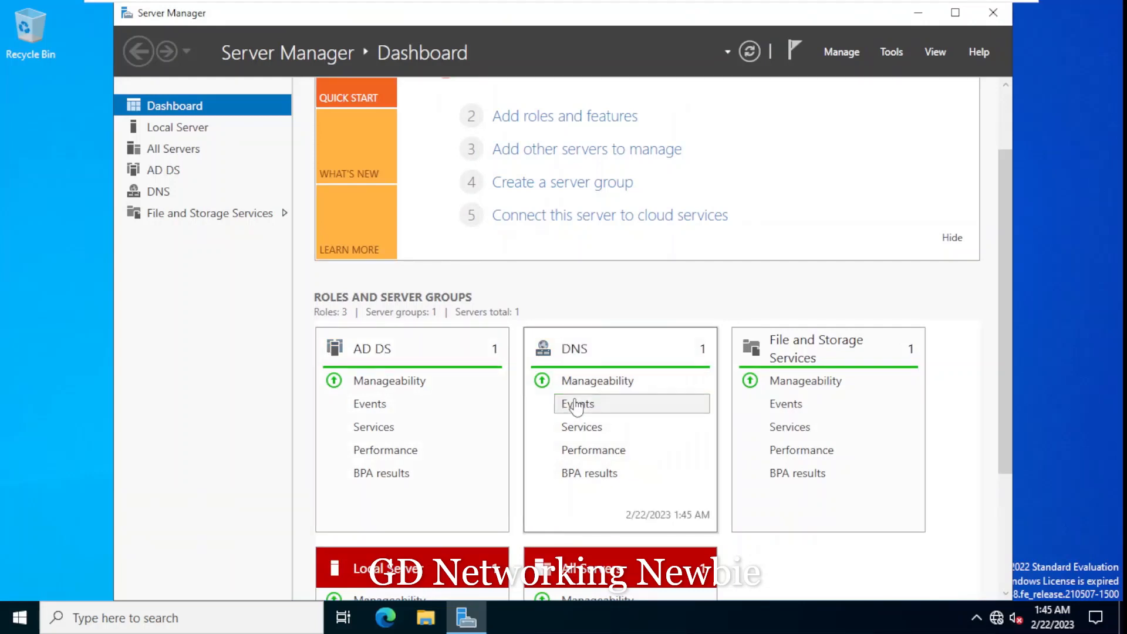
scroll(577, 405, "down", 3)
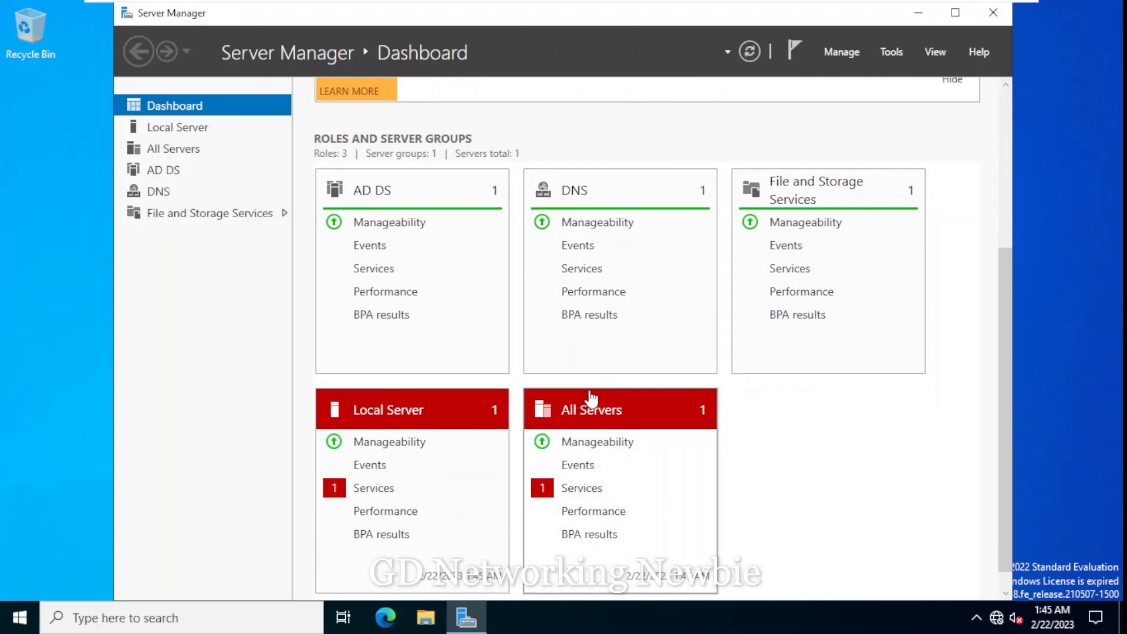
scroll(591, 396, "up", 5)
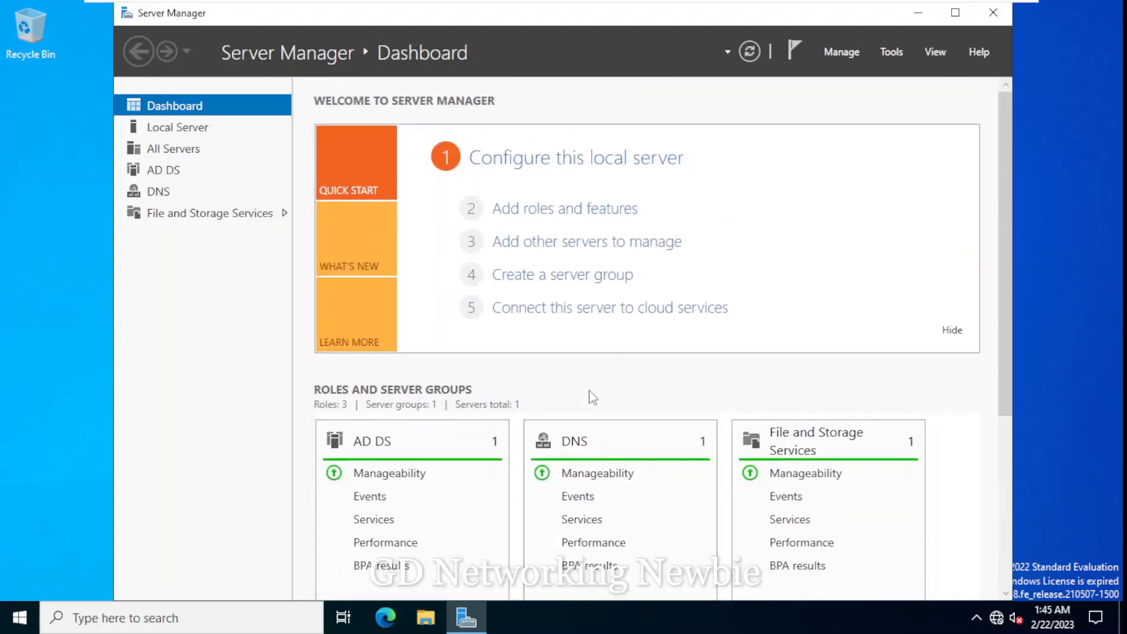
- Check the Local Server, AD DS and DNS pages, ending on Local Server showing domain gd.local
left_click(172, 133)
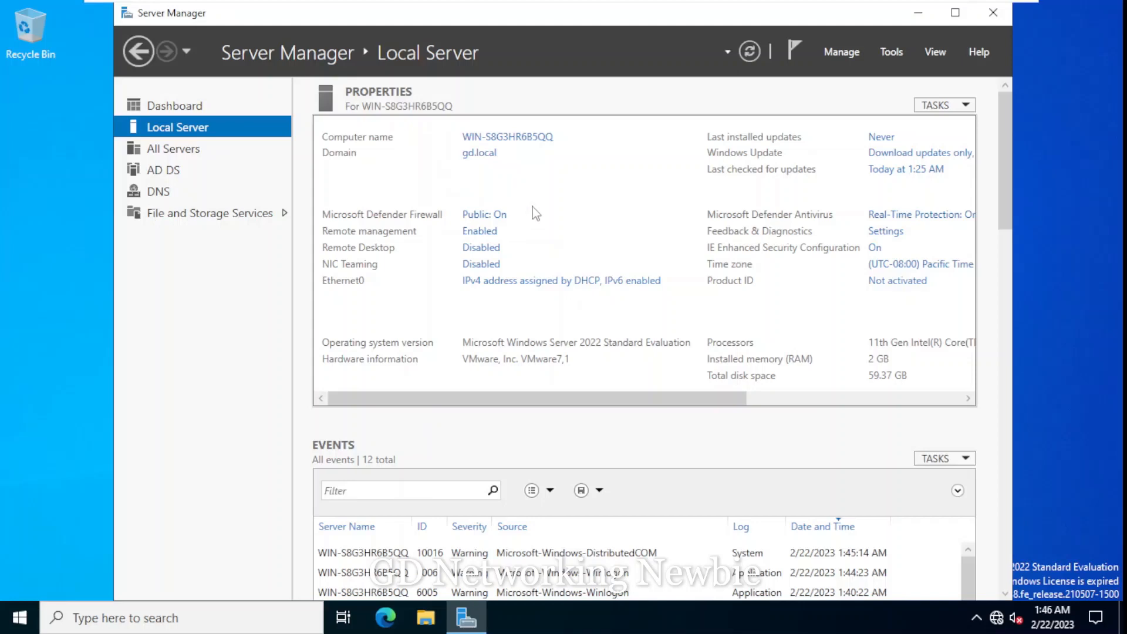
left_click(172, 174)
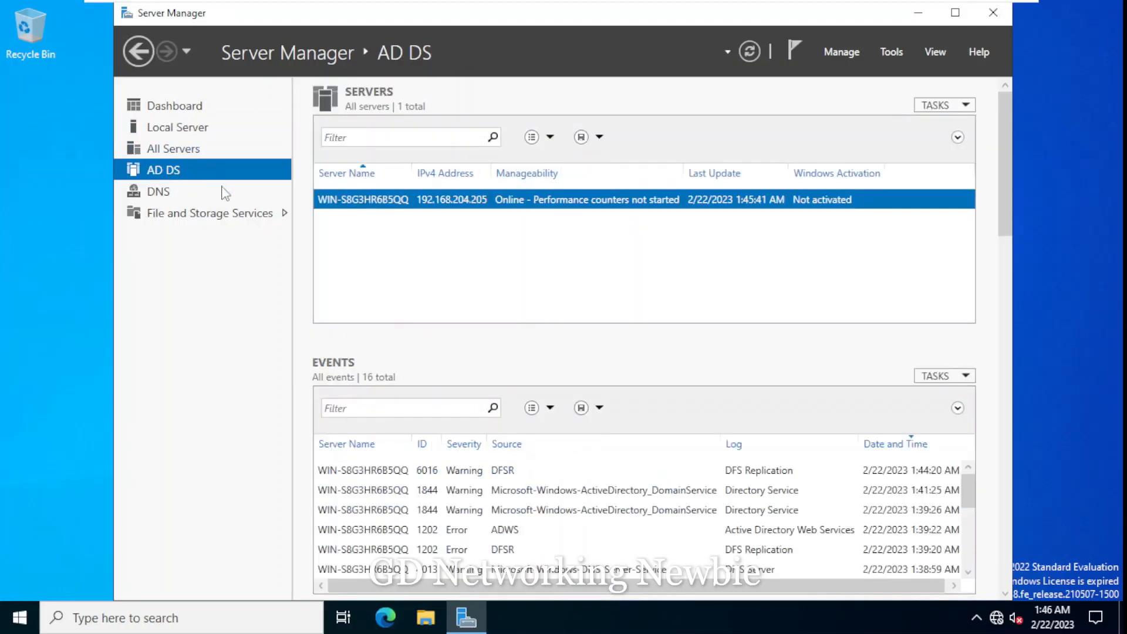
left_click(178, 198)
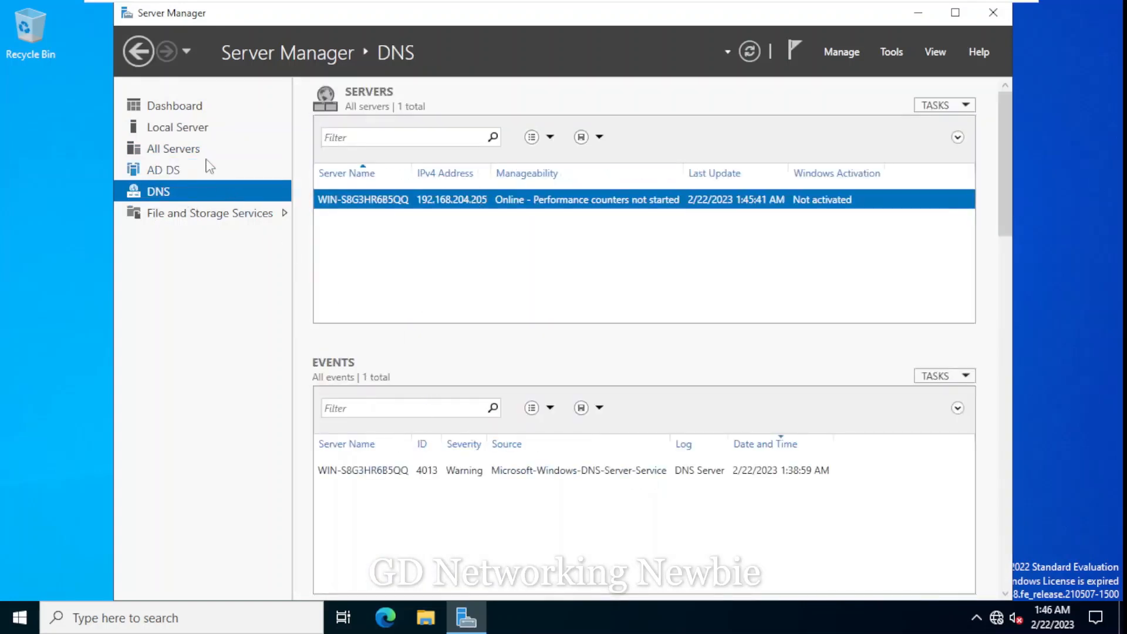
left_click(178, 133)
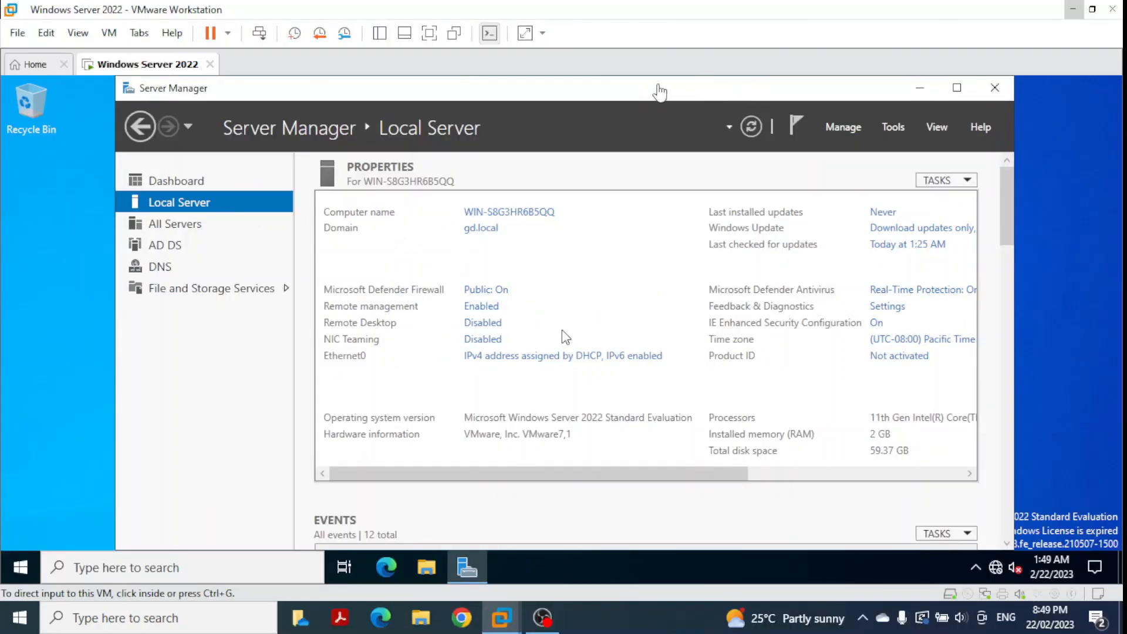
- Capture input in the VM and show Server Manager's Tools menu of administrative tools
left_click(895, 133)
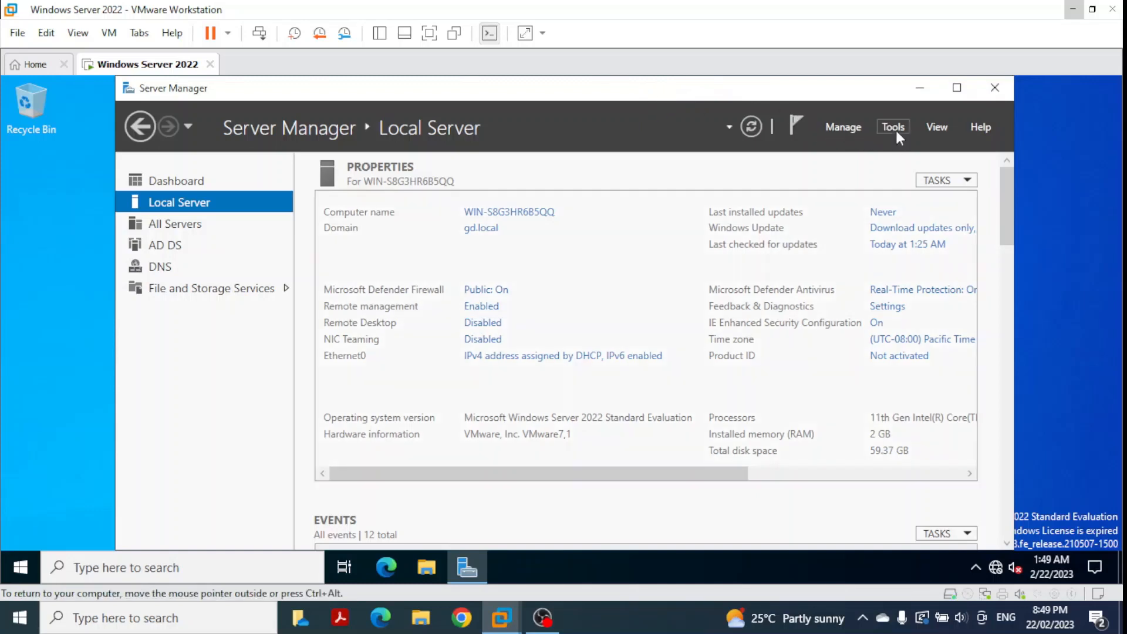
left_click(896, 130)
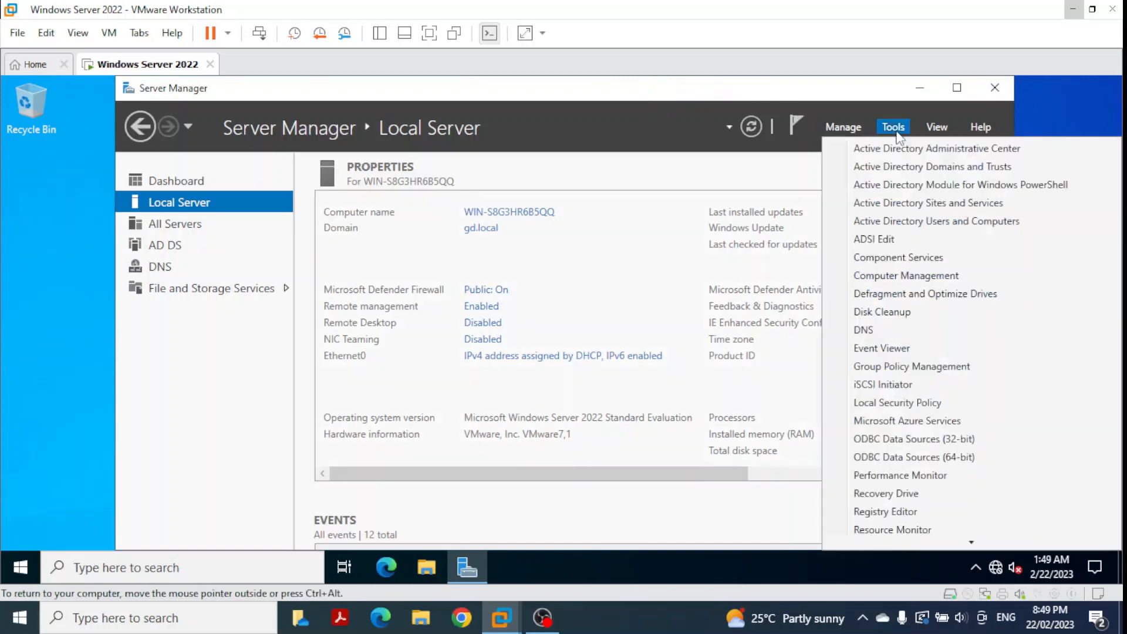